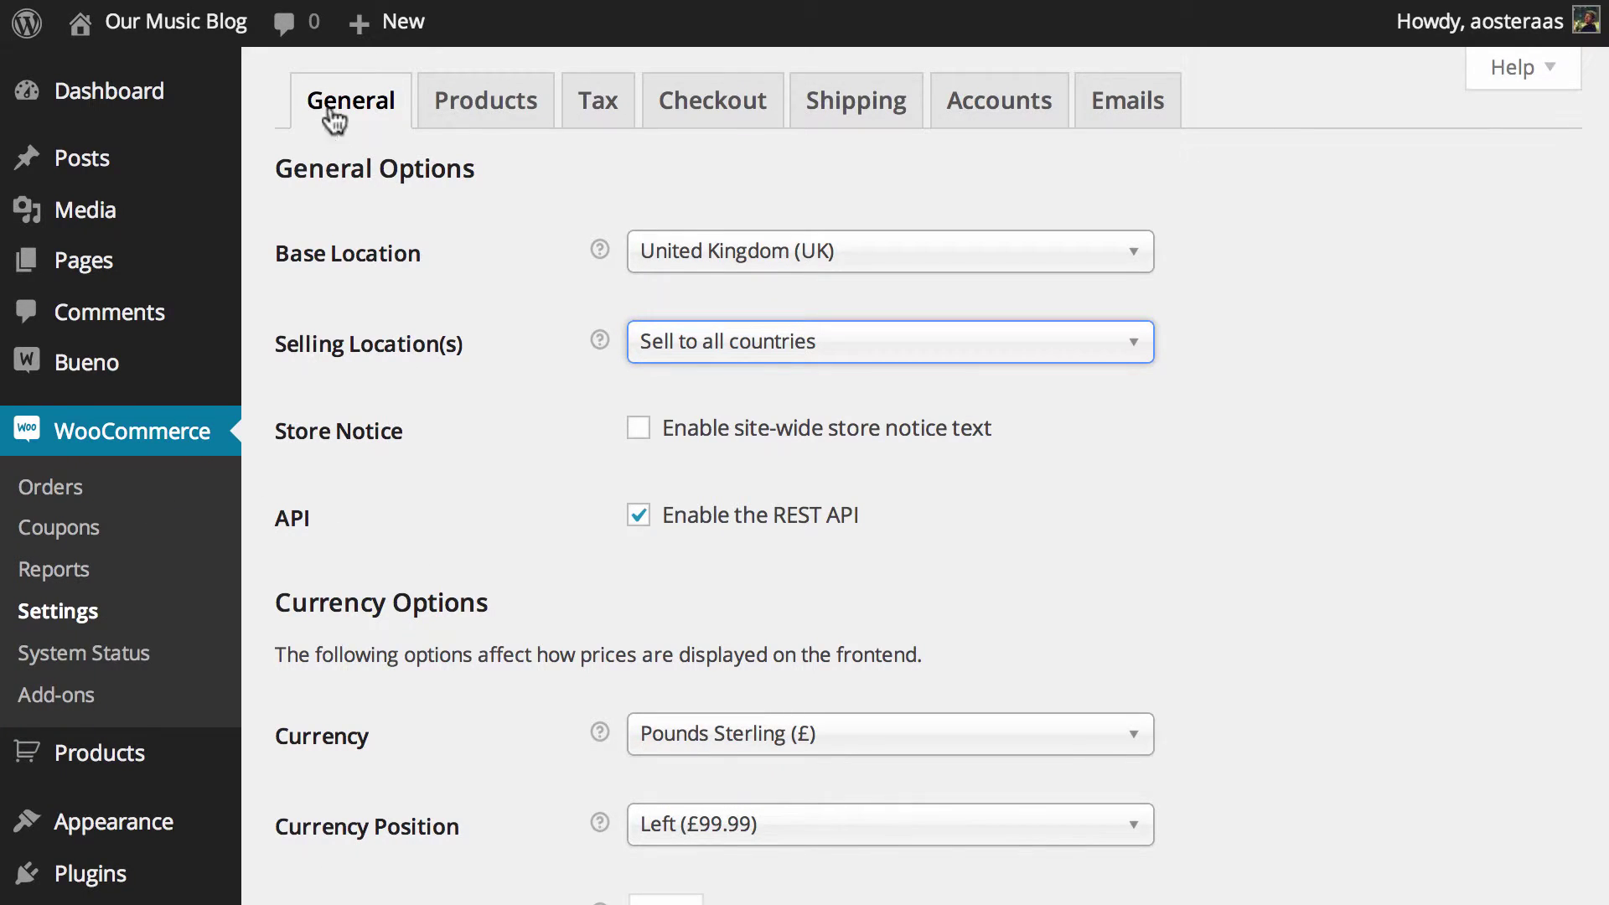
- Set the store's base location to Uganda
click(502, 433)
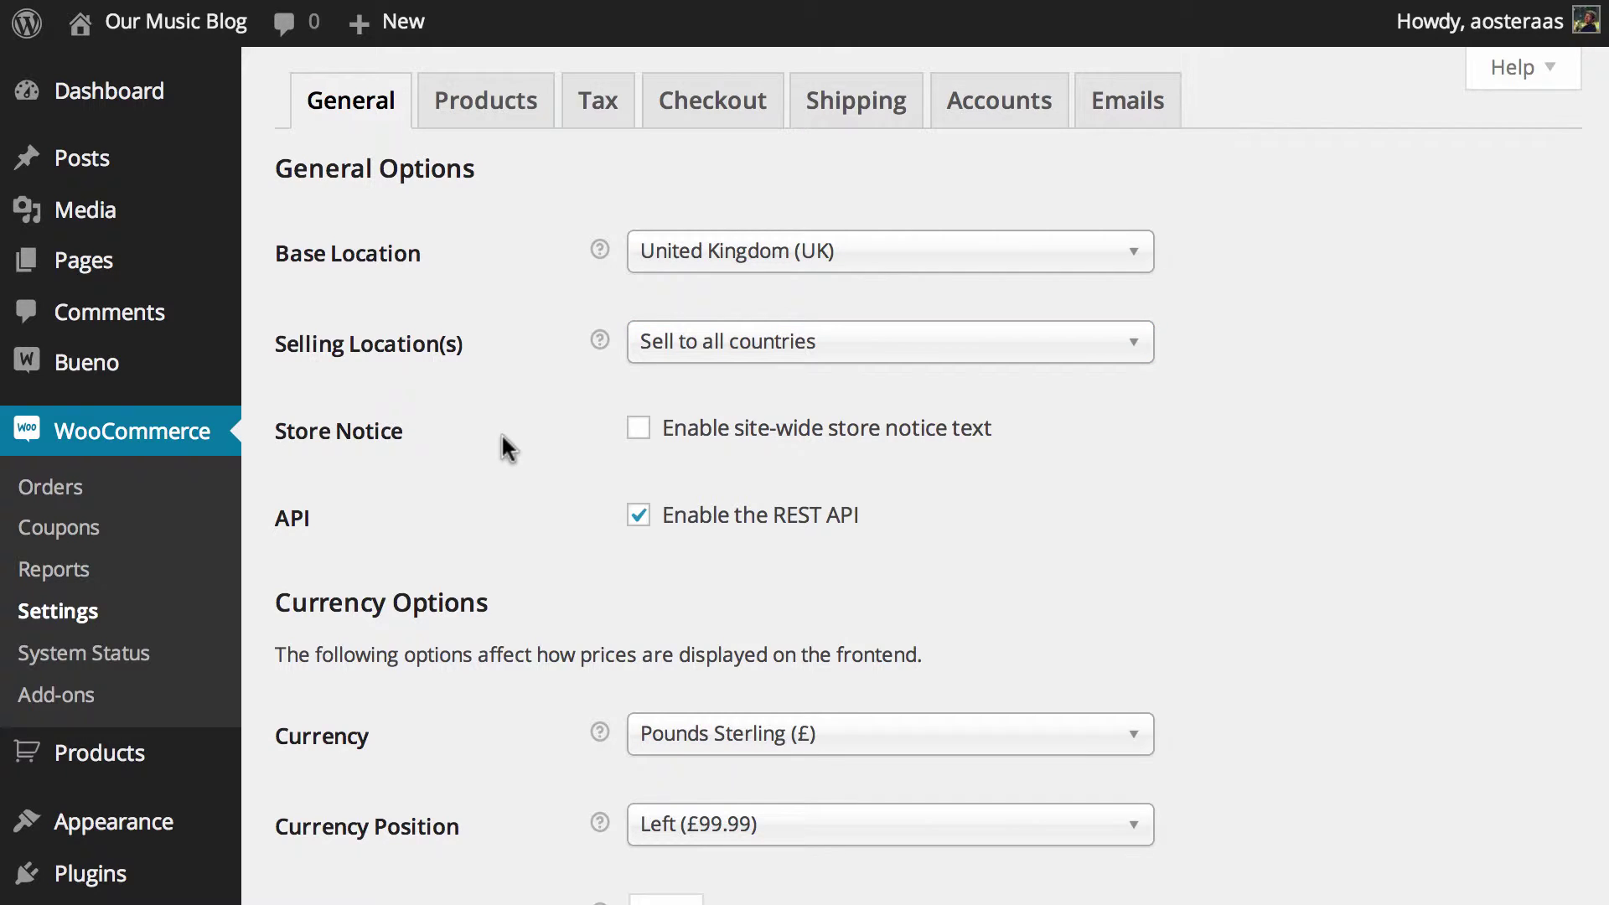
click(796, 266)
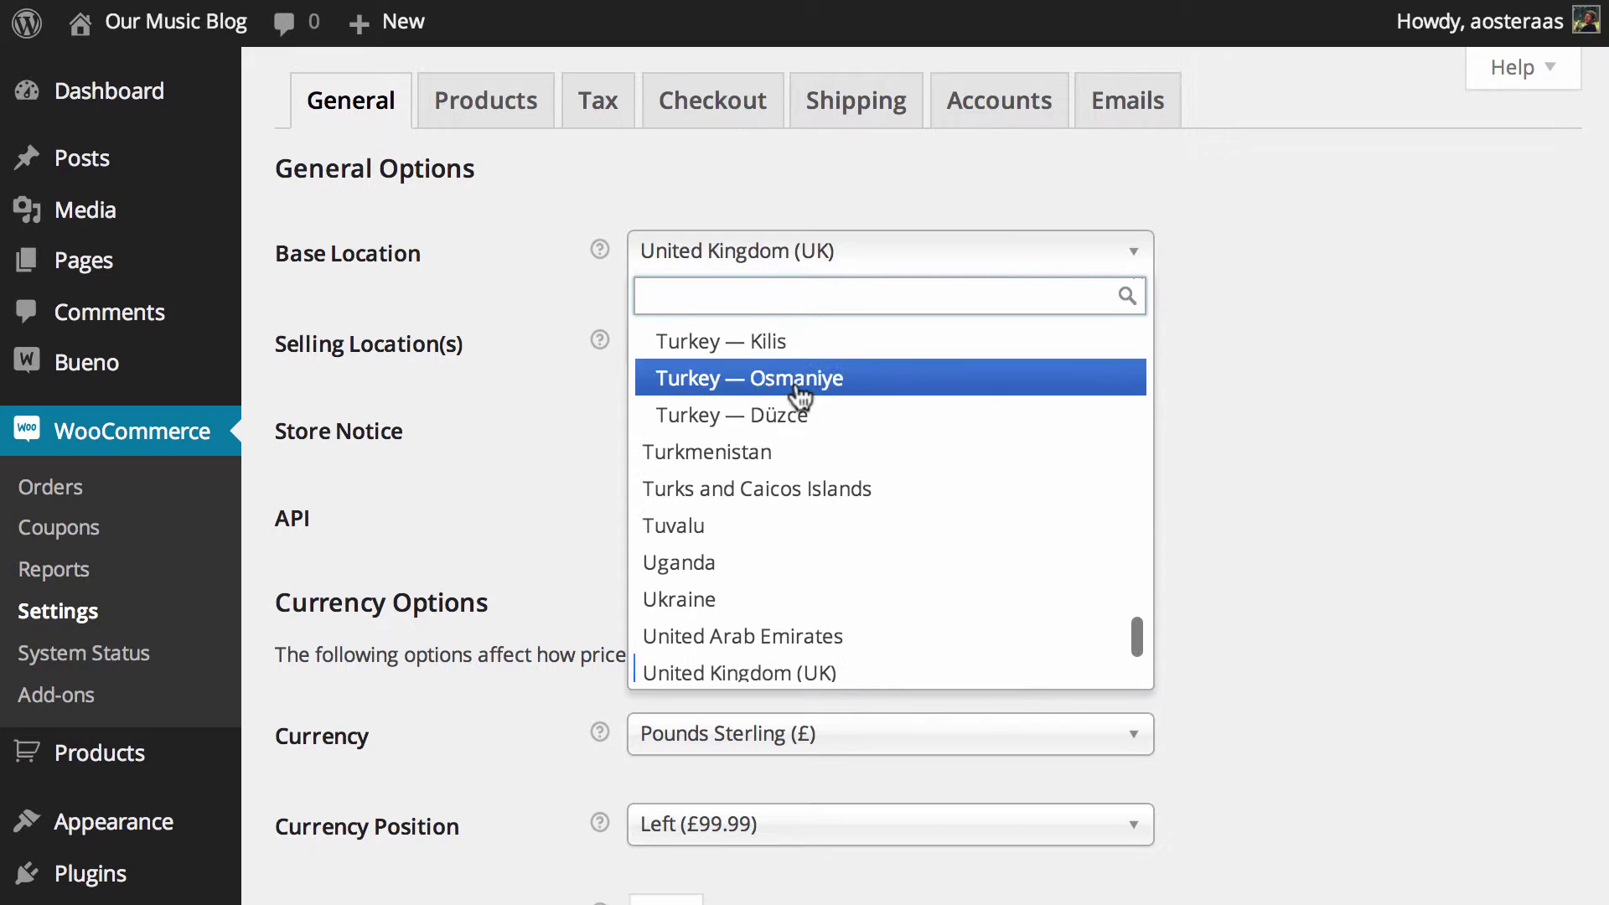
click(712, 553)
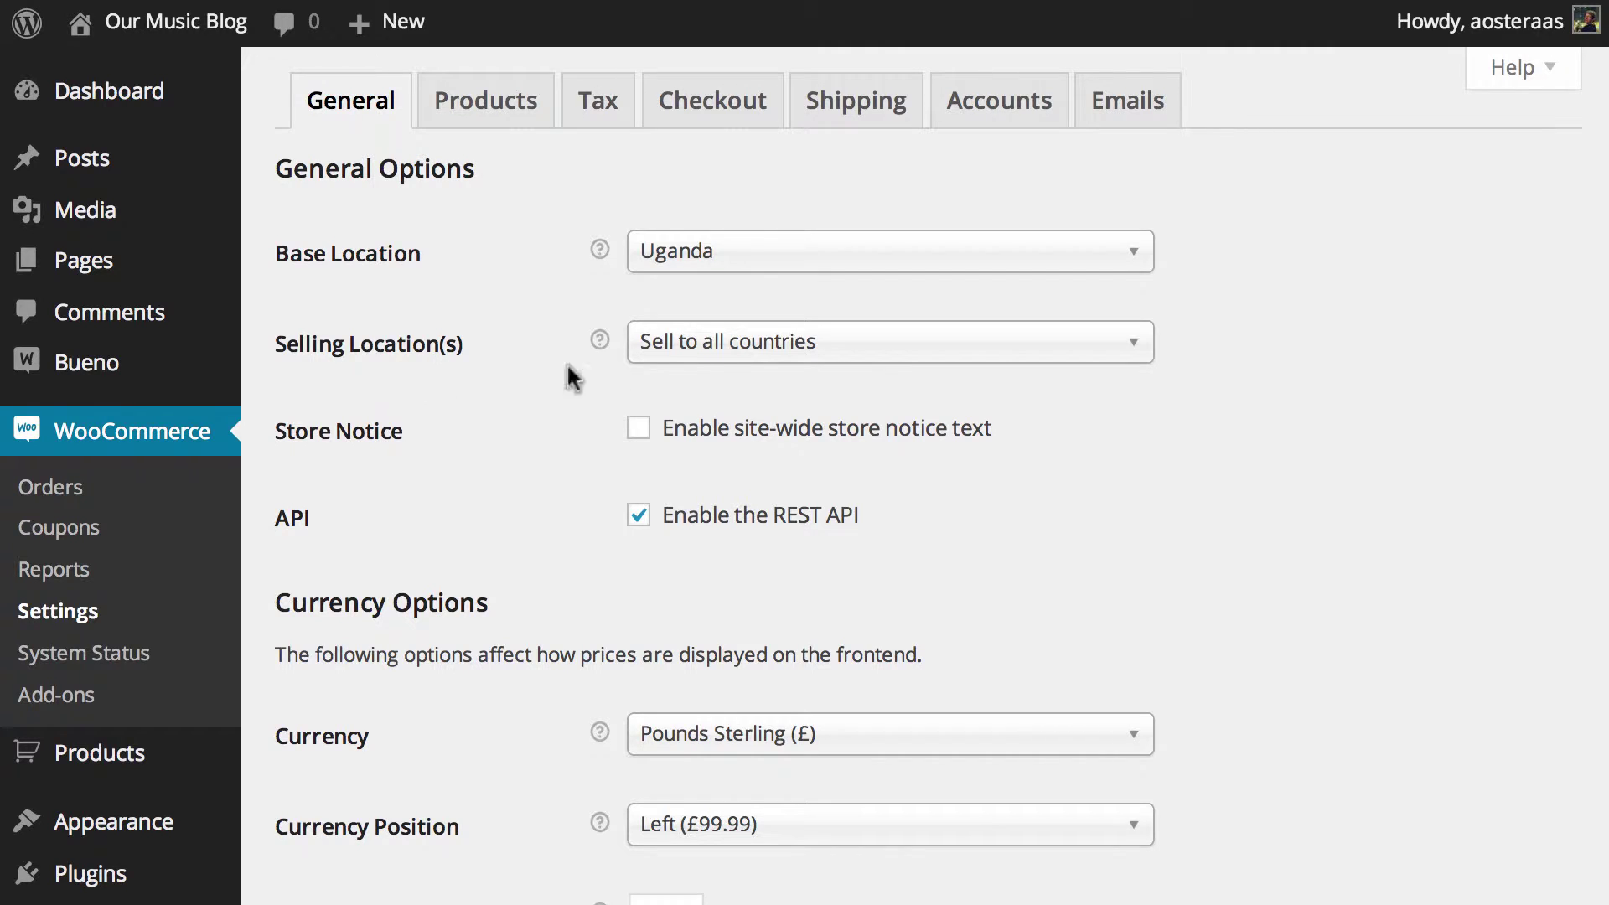
- Restrict selling to specific countries, adding Uganda and Australia
click(716, 367)
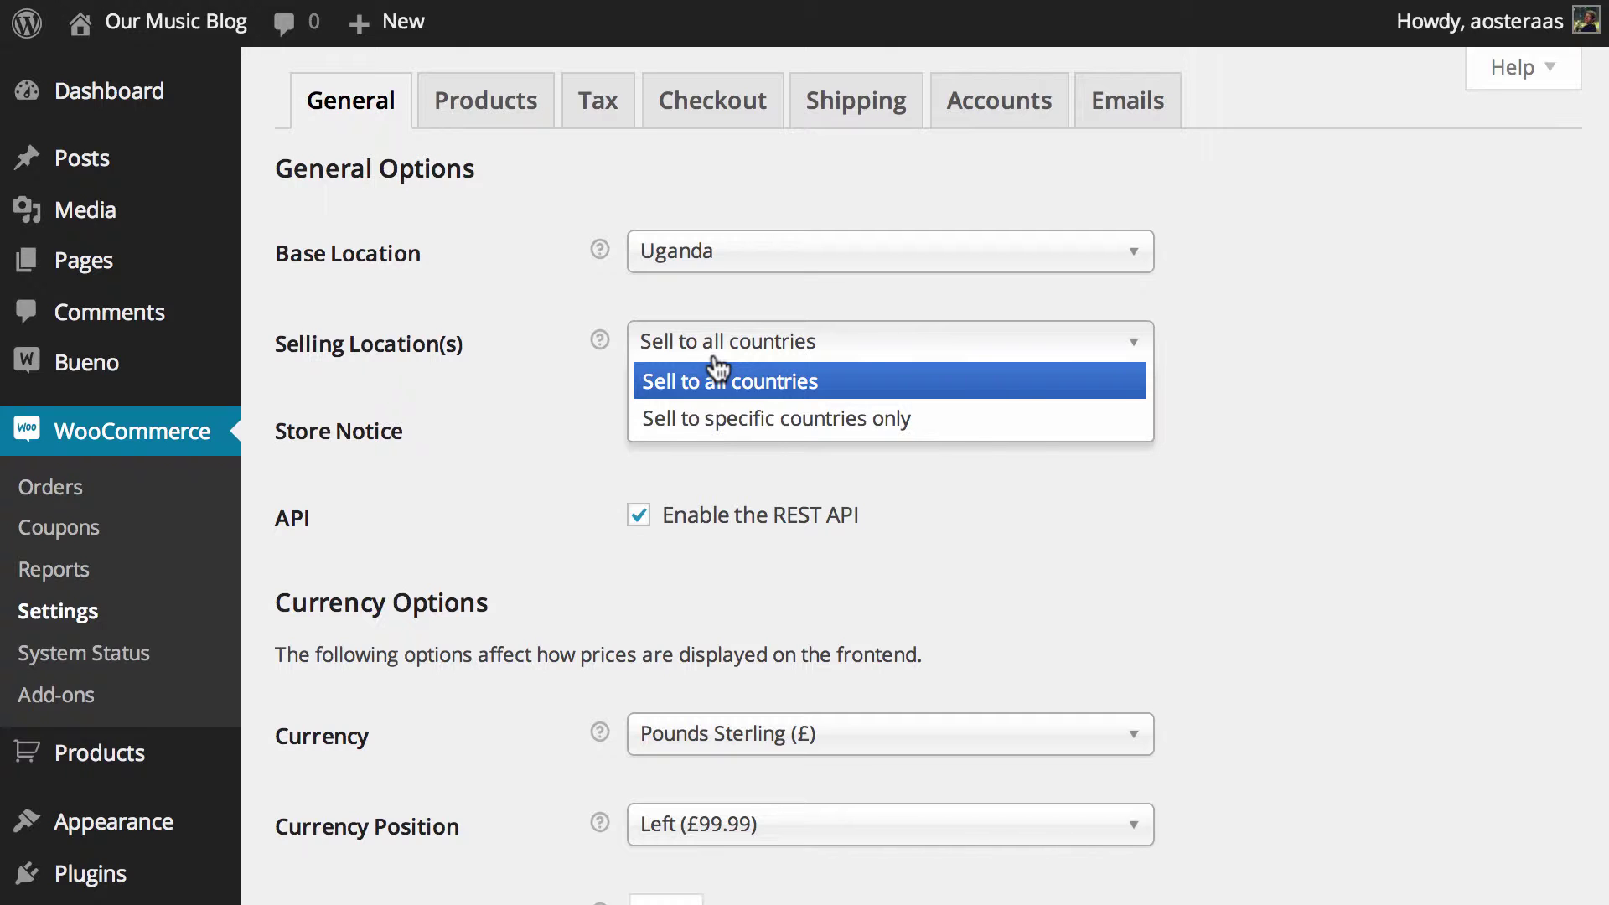
click(696, 412)
click(694, 427)
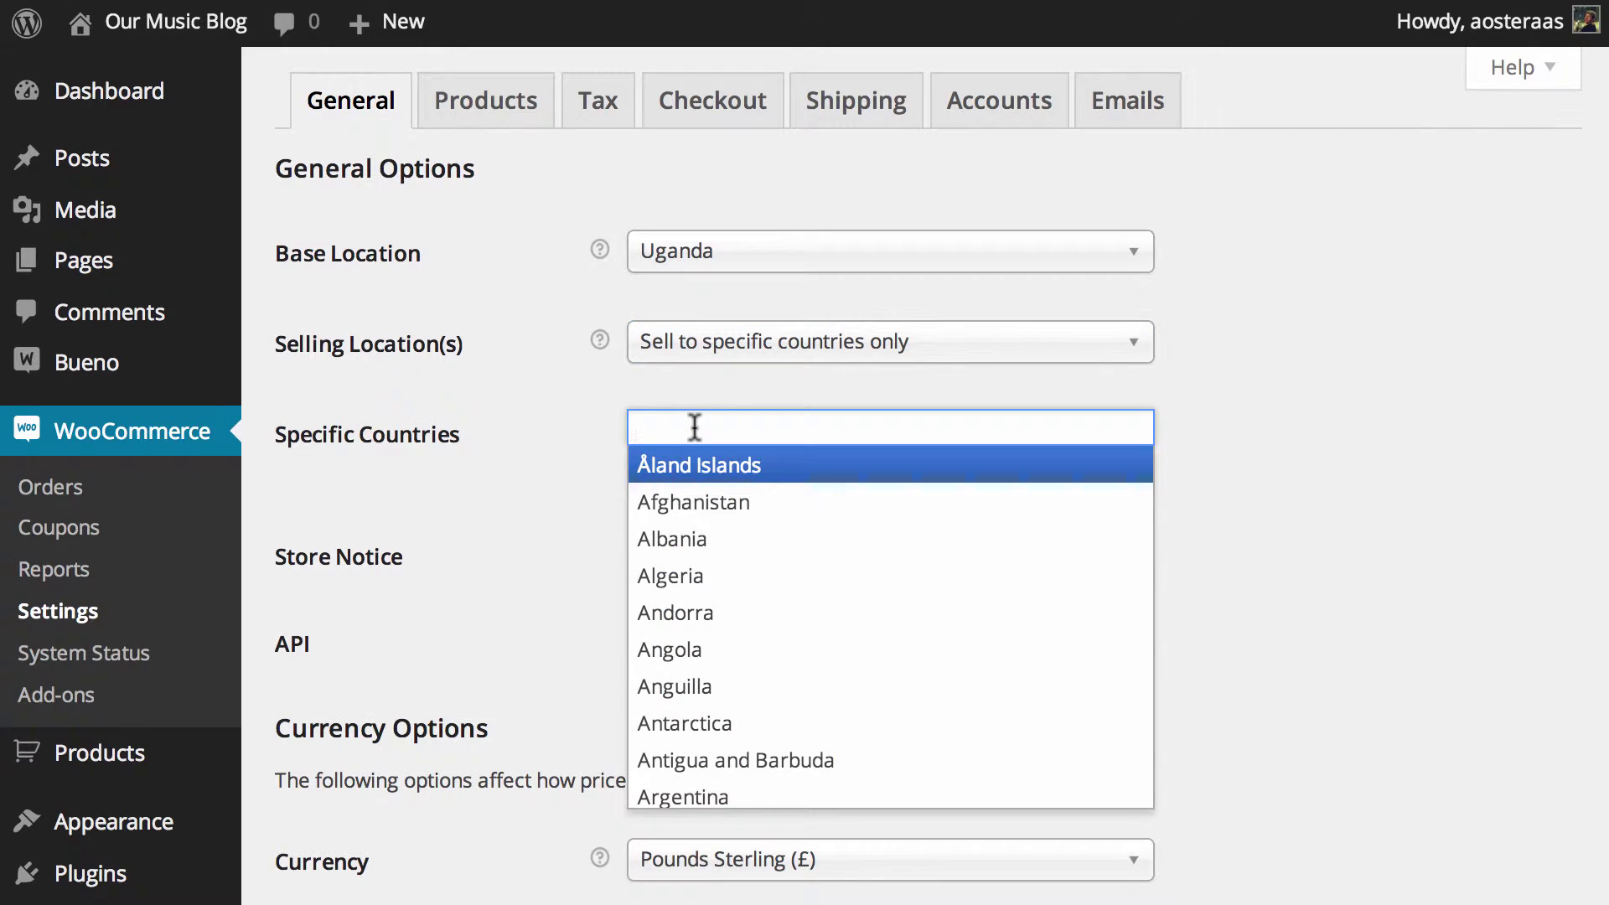
text(ugan)
key(Return)
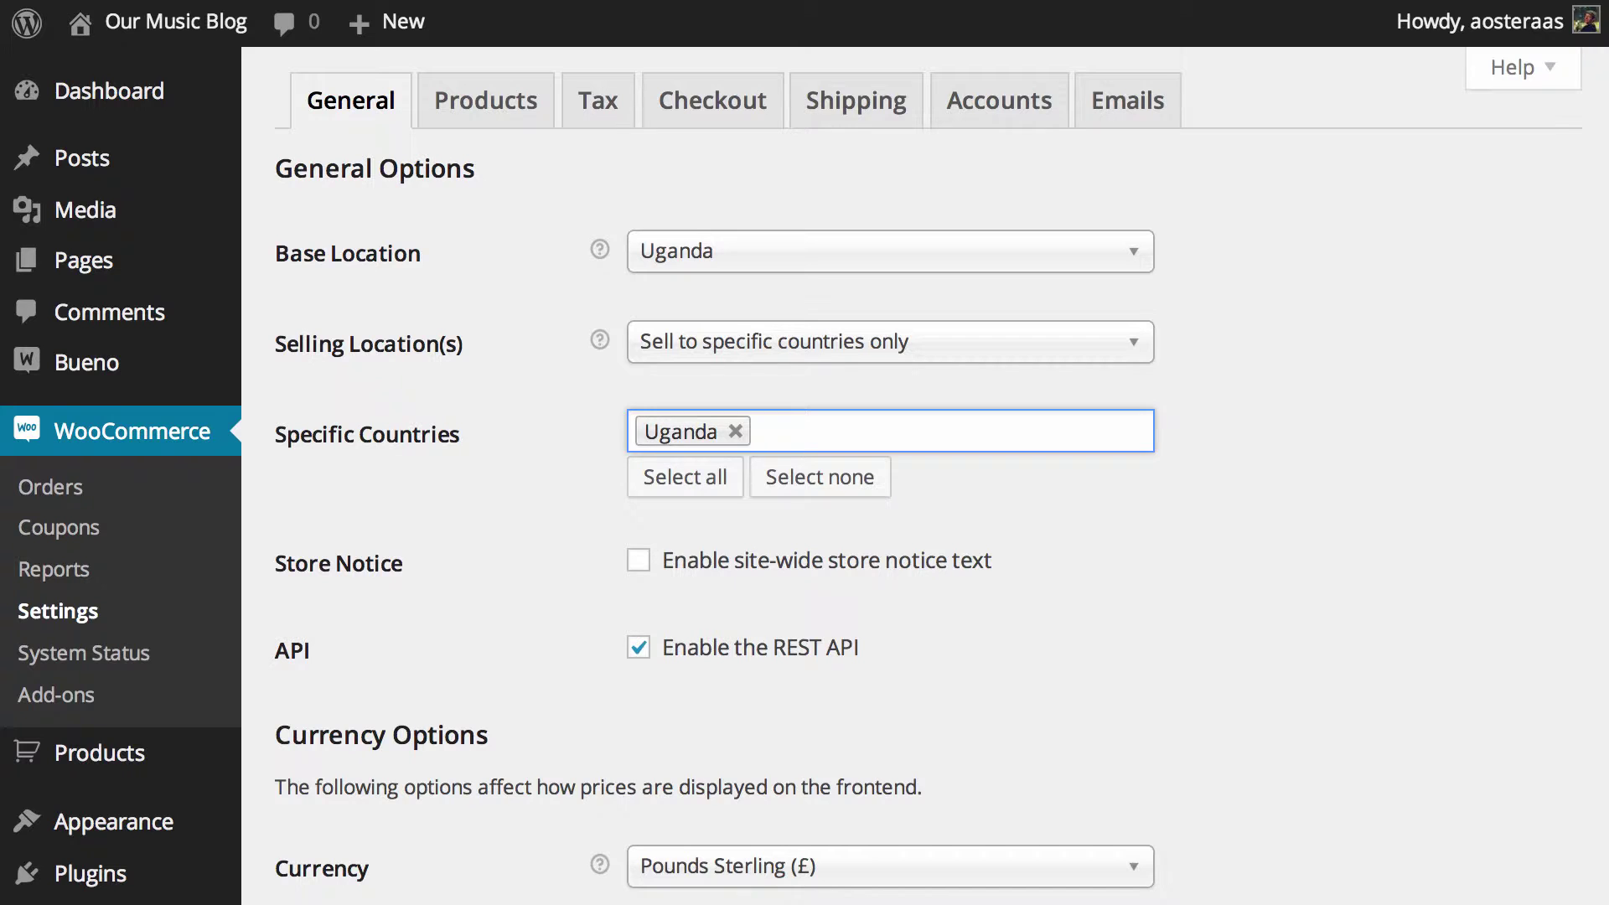
text(austr)
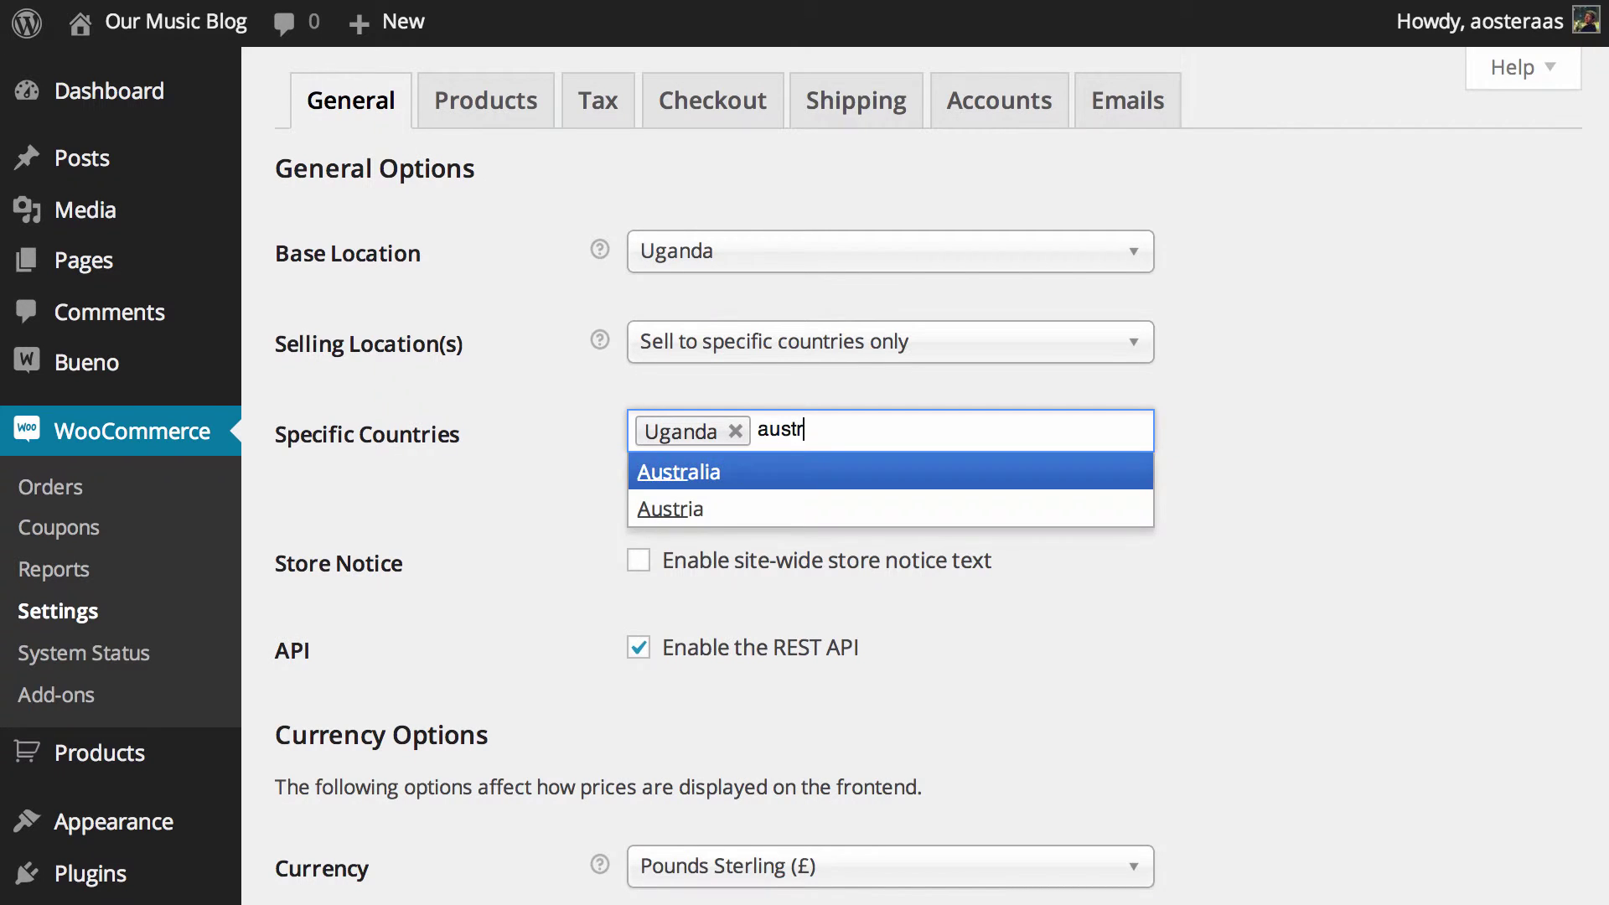
key(Return)
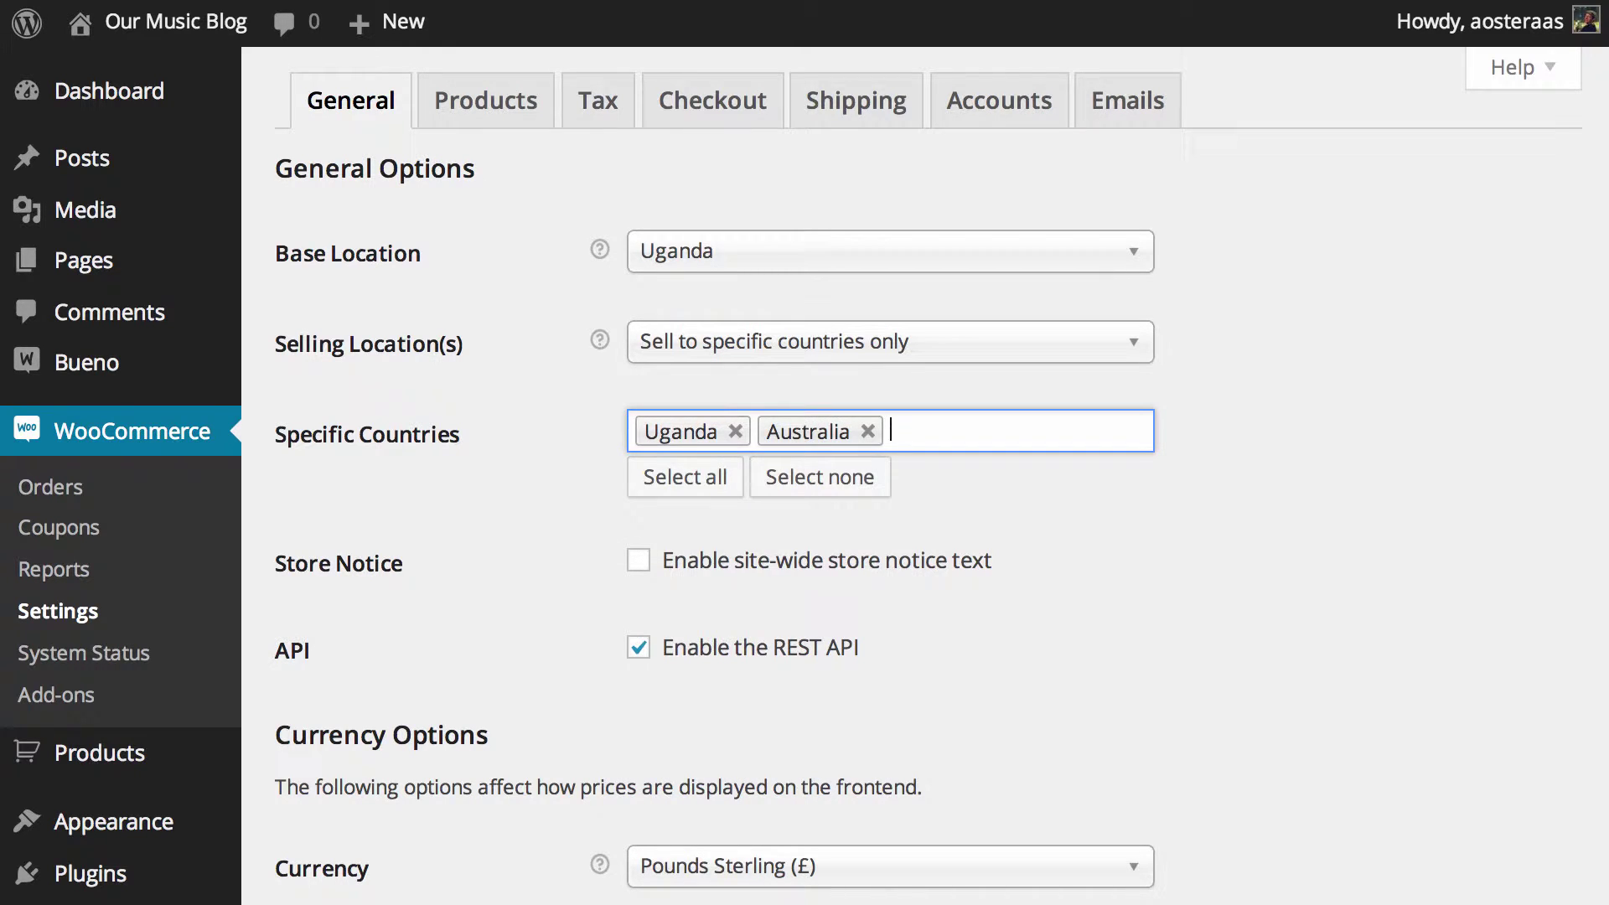
- Leave the site-wide store notice off and untick 'Enable the REST API'
scroll(435, 382, down, 3)
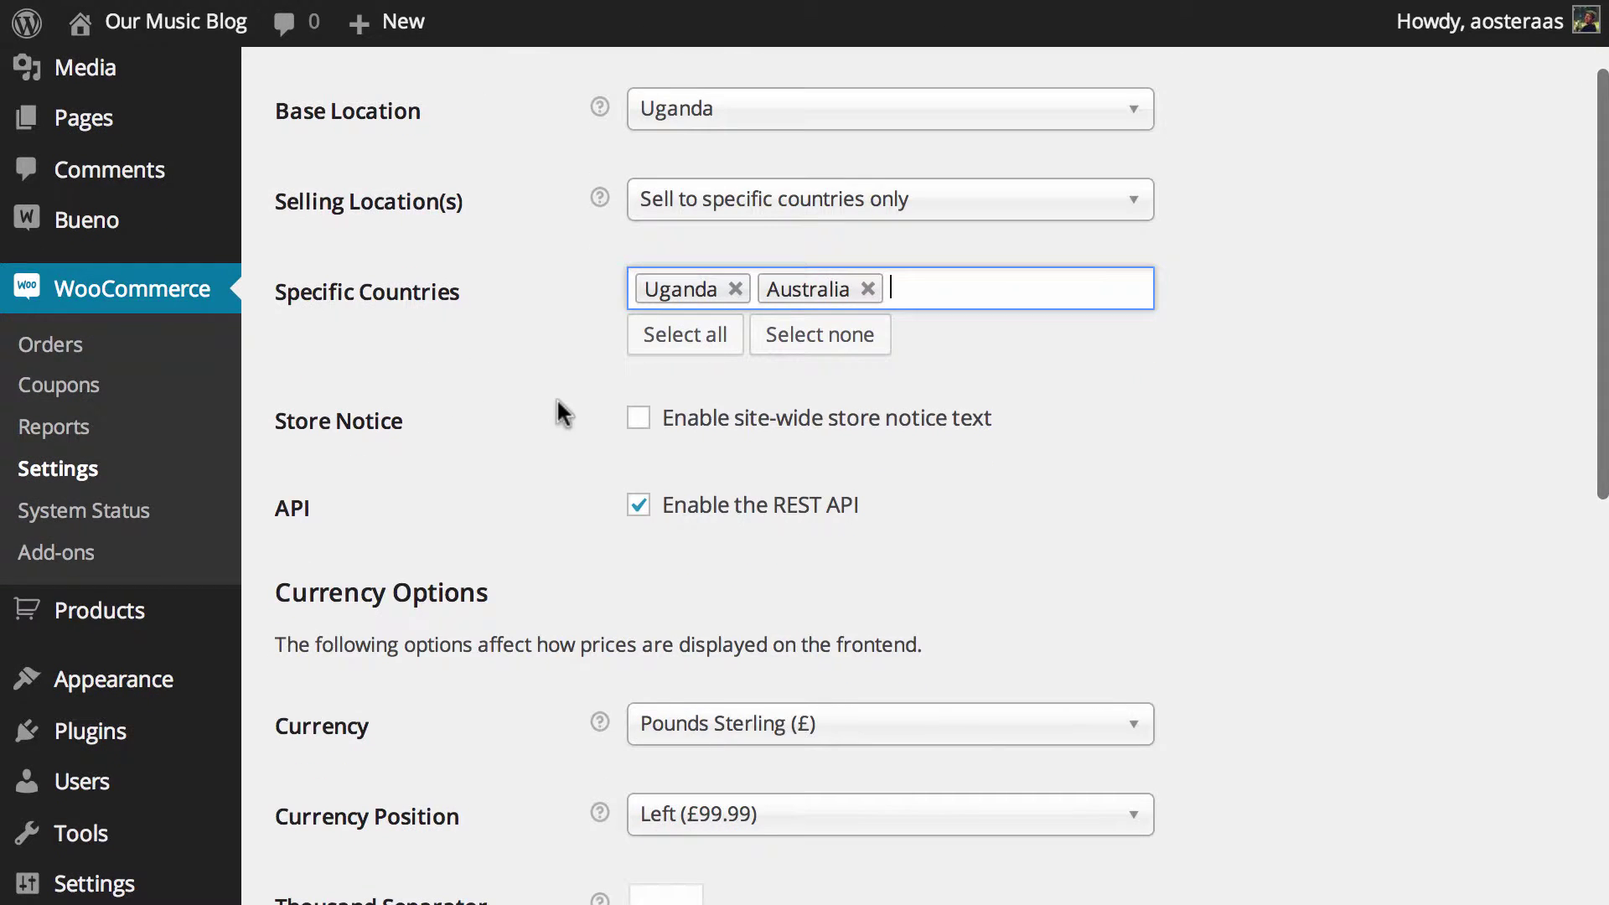
click(642, 426)
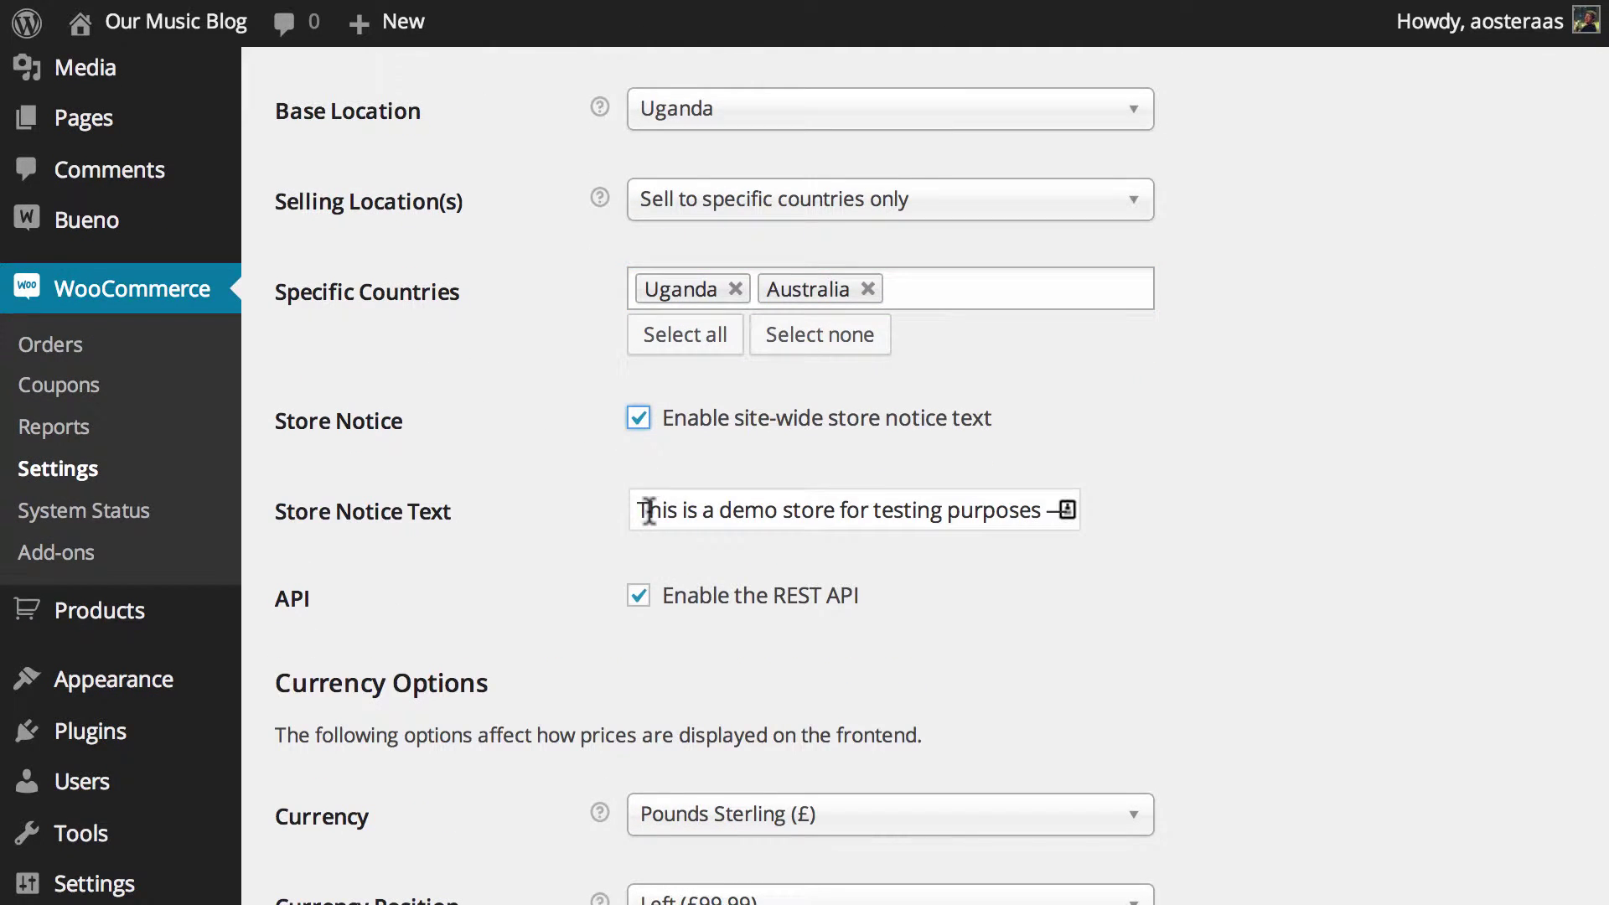
drag(650, 511, 1237, 521)
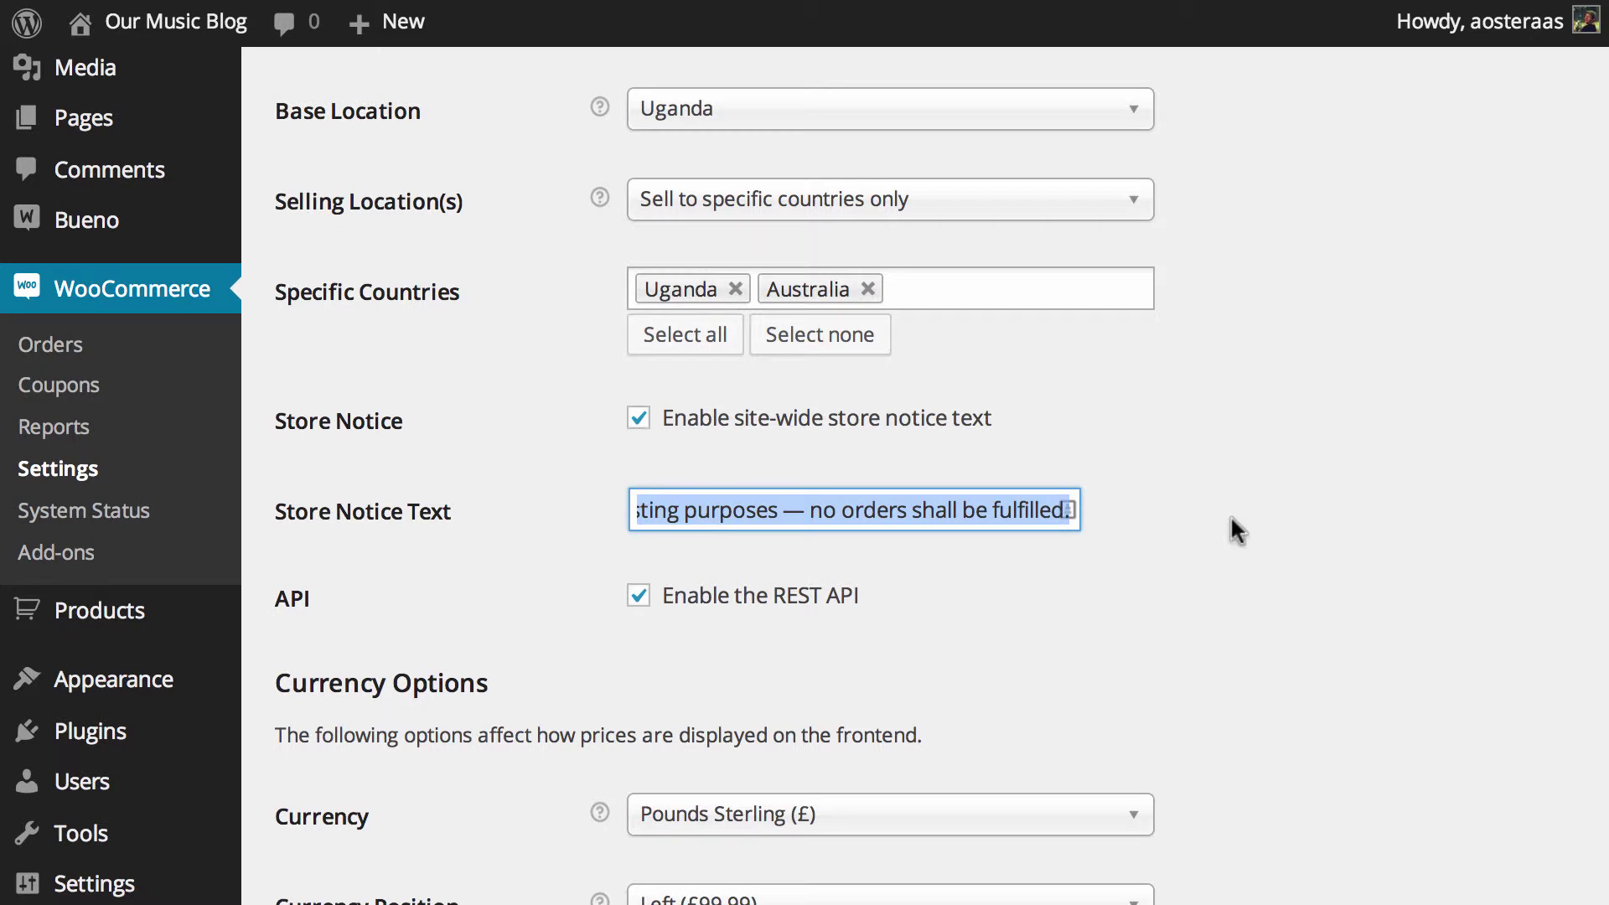
click(640, 418)
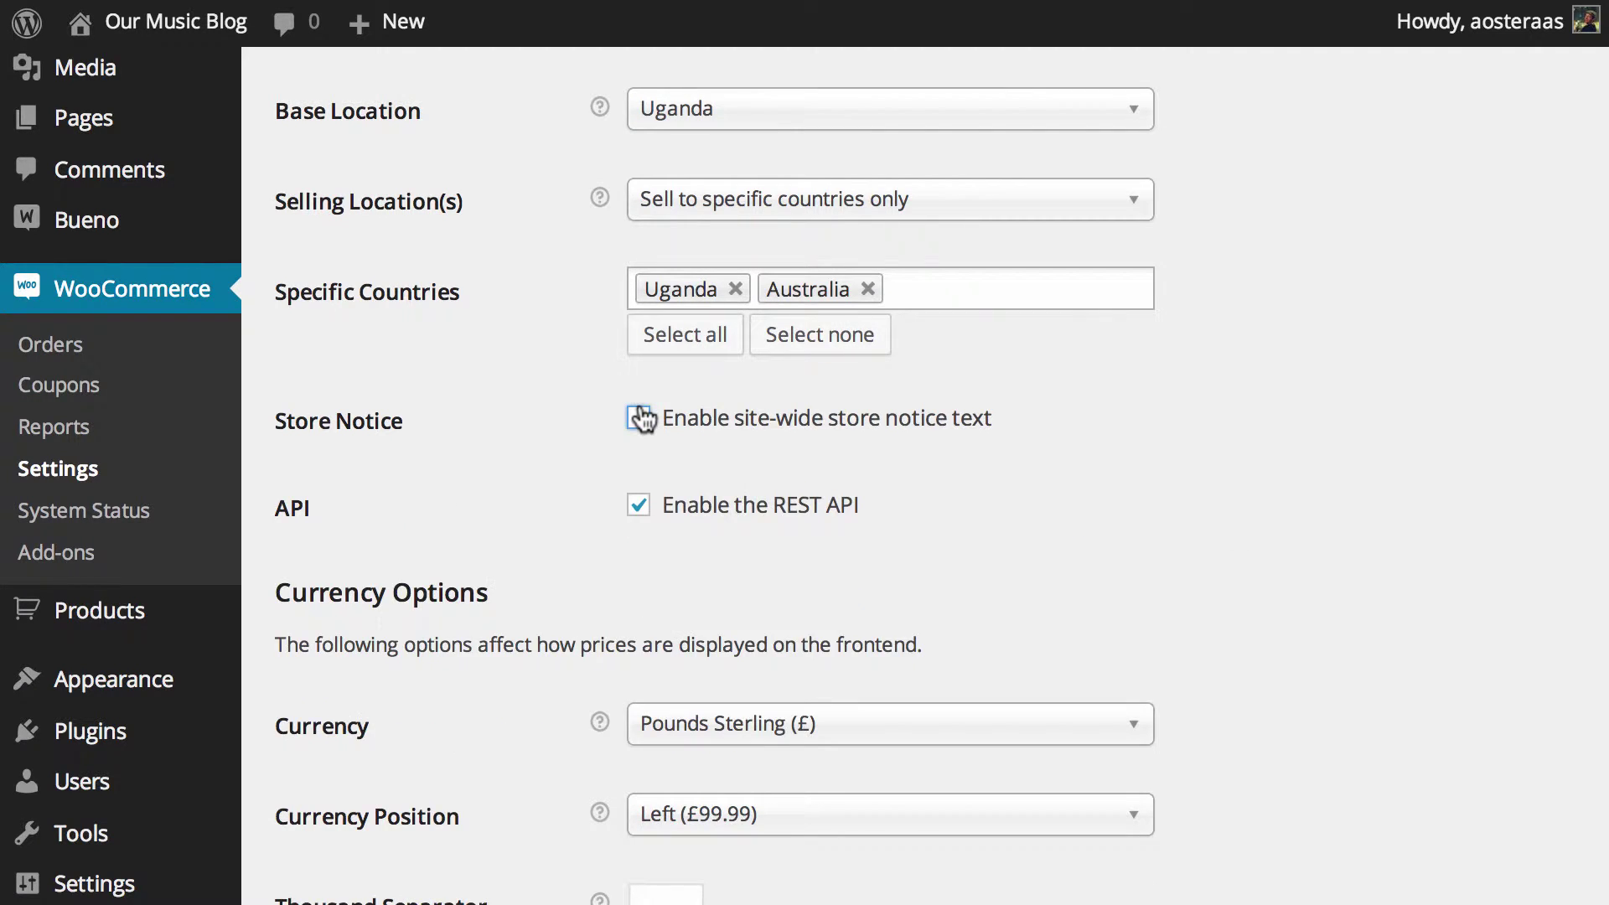
scroll(486, 449, down, 5)
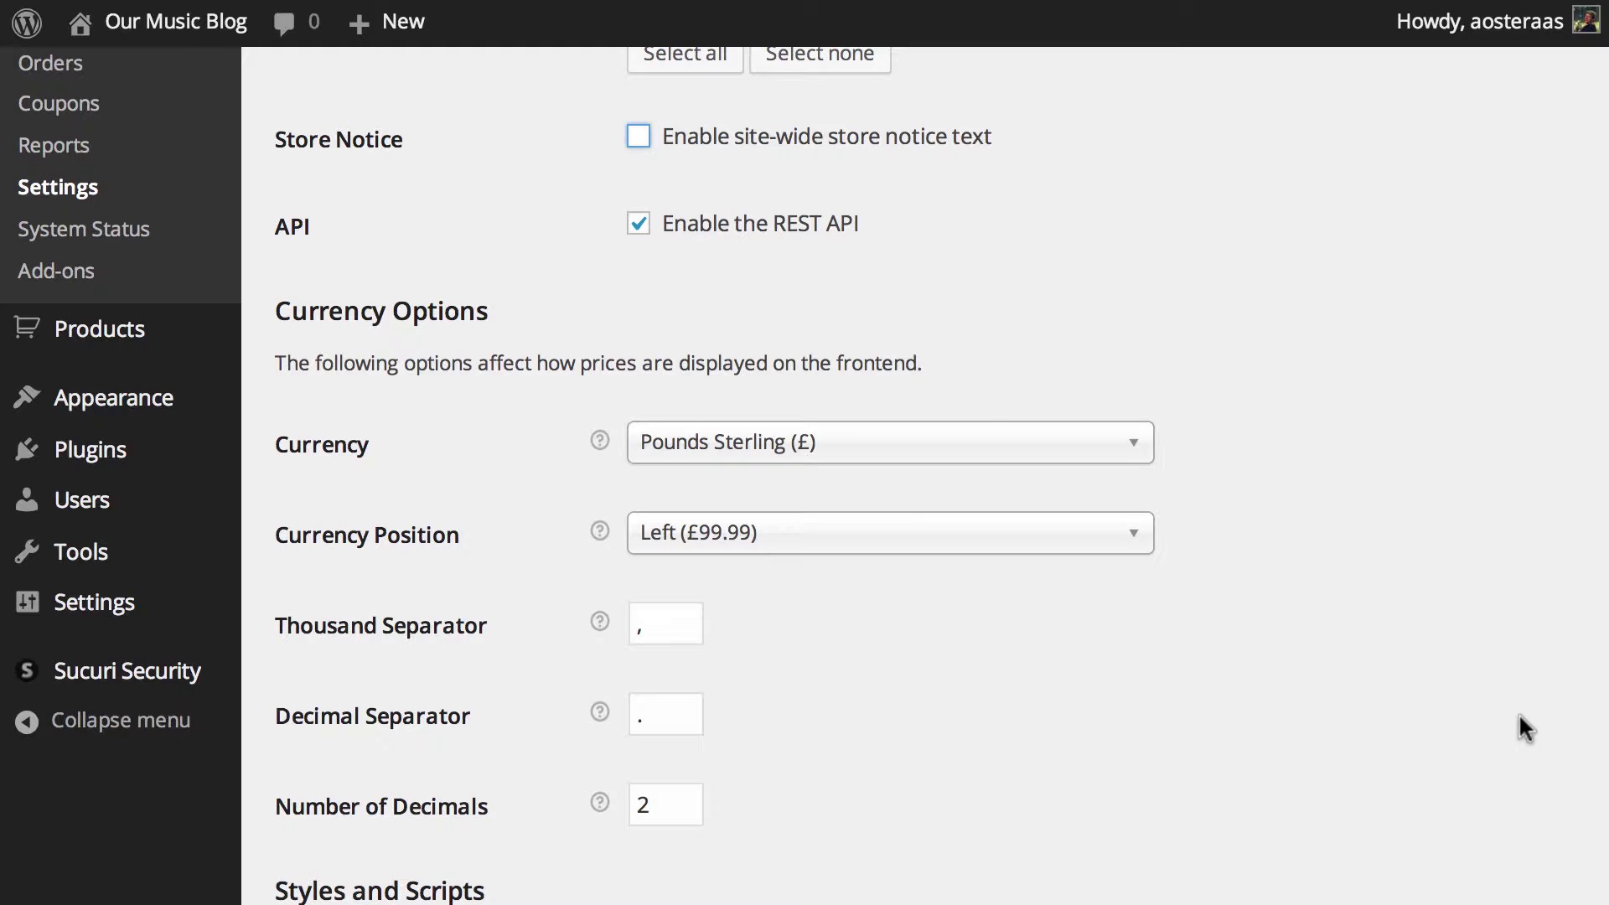
click(680, 220)
- Switch the currency to US Dollars ($) with the symbol placed left with a space
scroll(514, 243, down, 5)
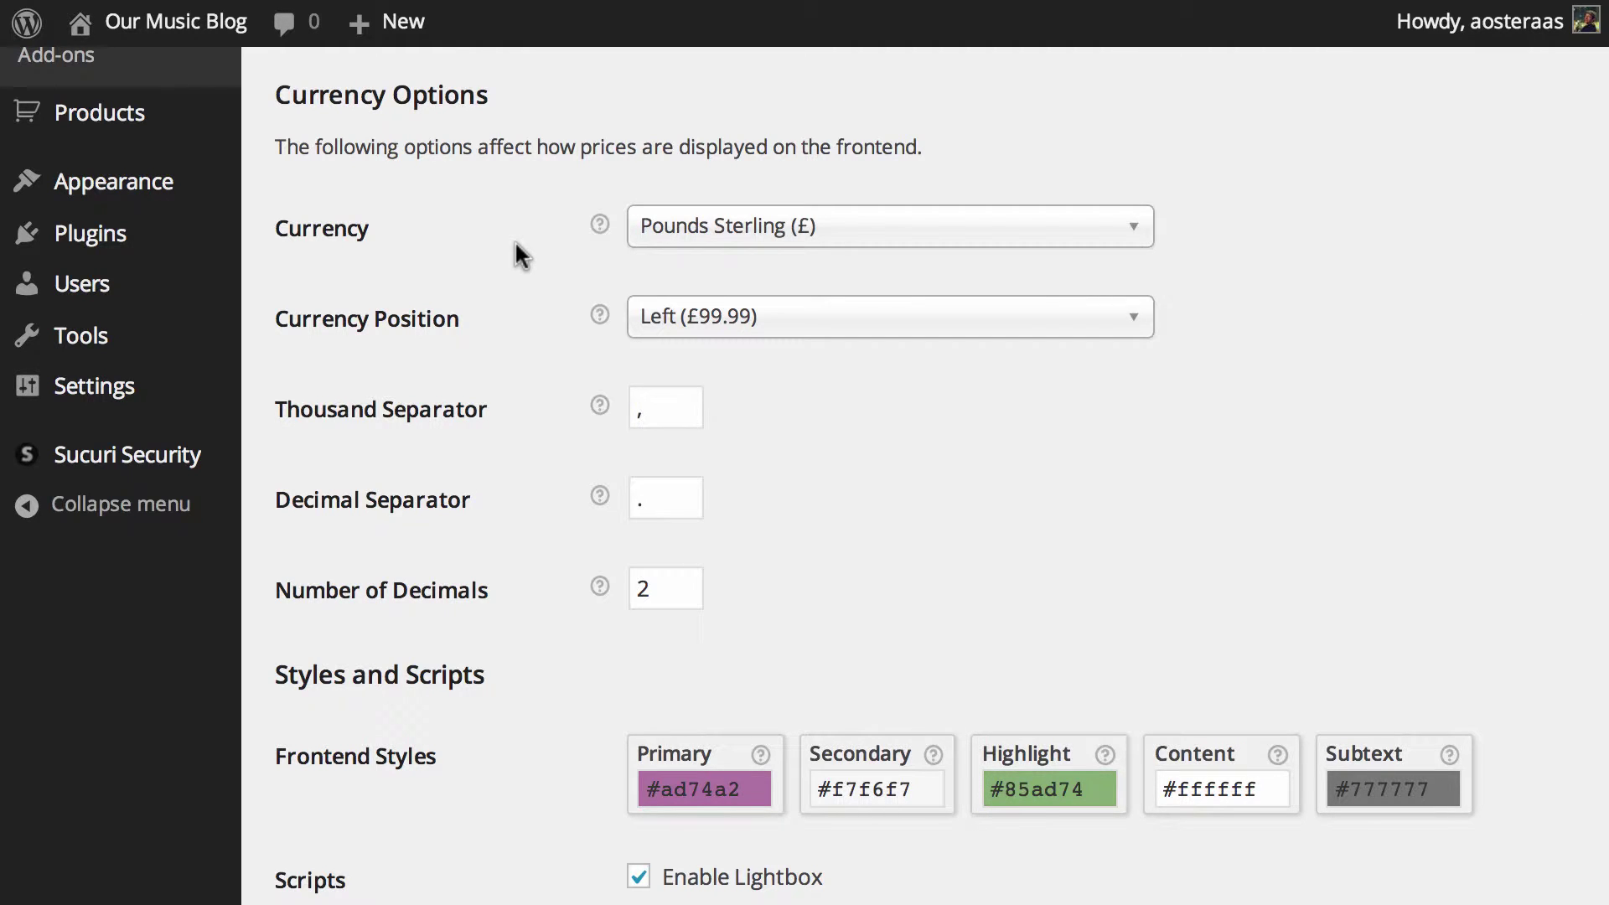
click(733, 228)
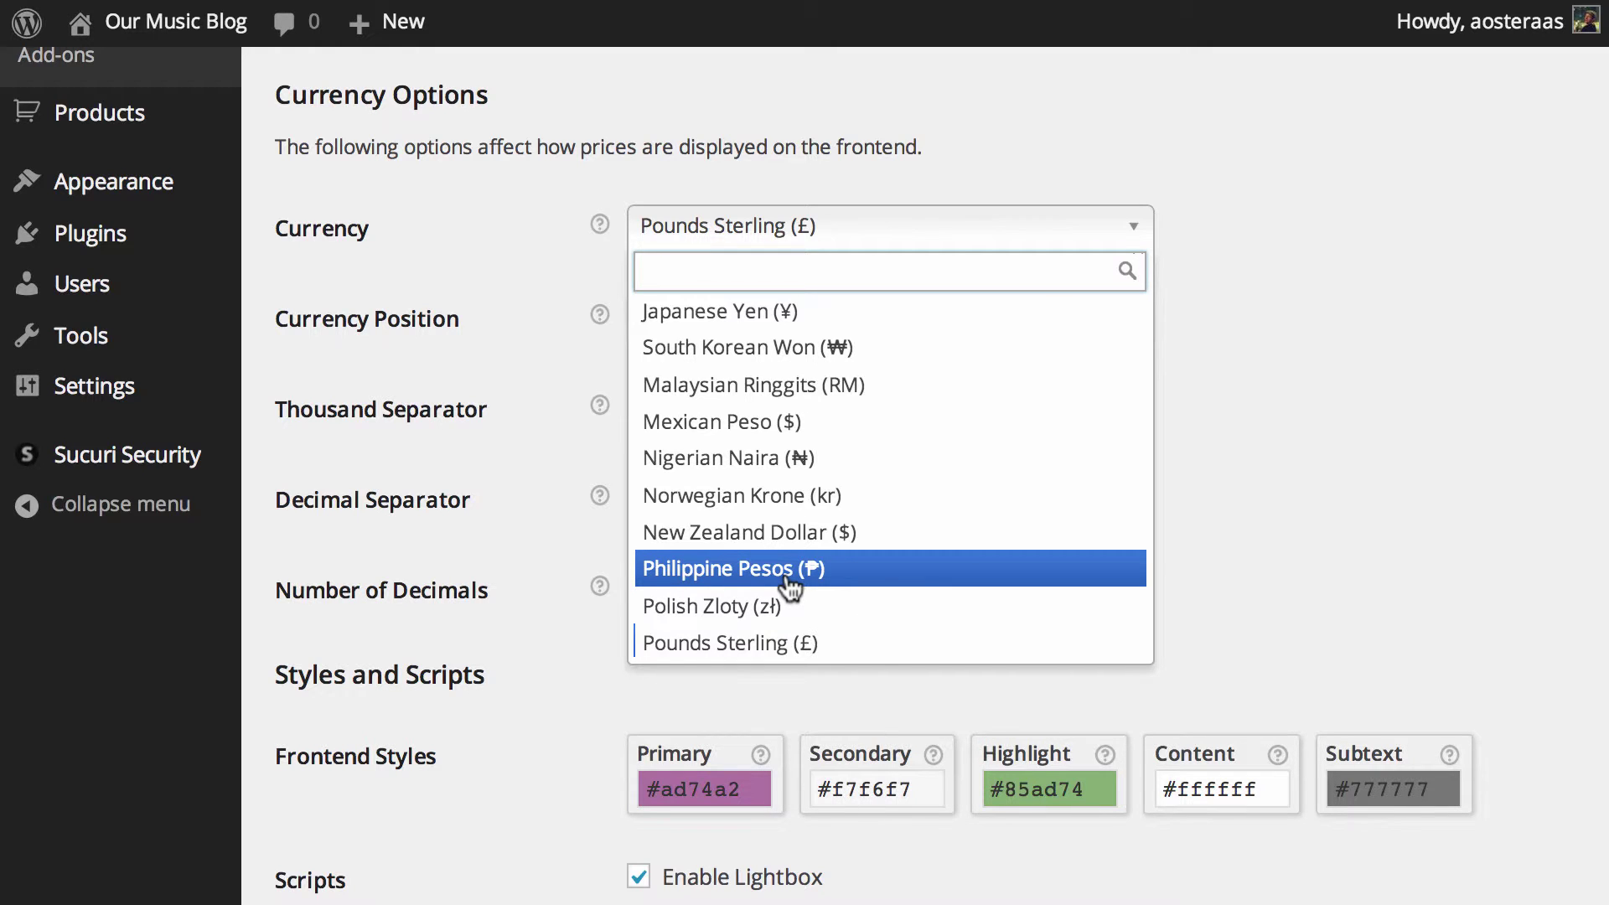
scroll(843, 411, down, 5)
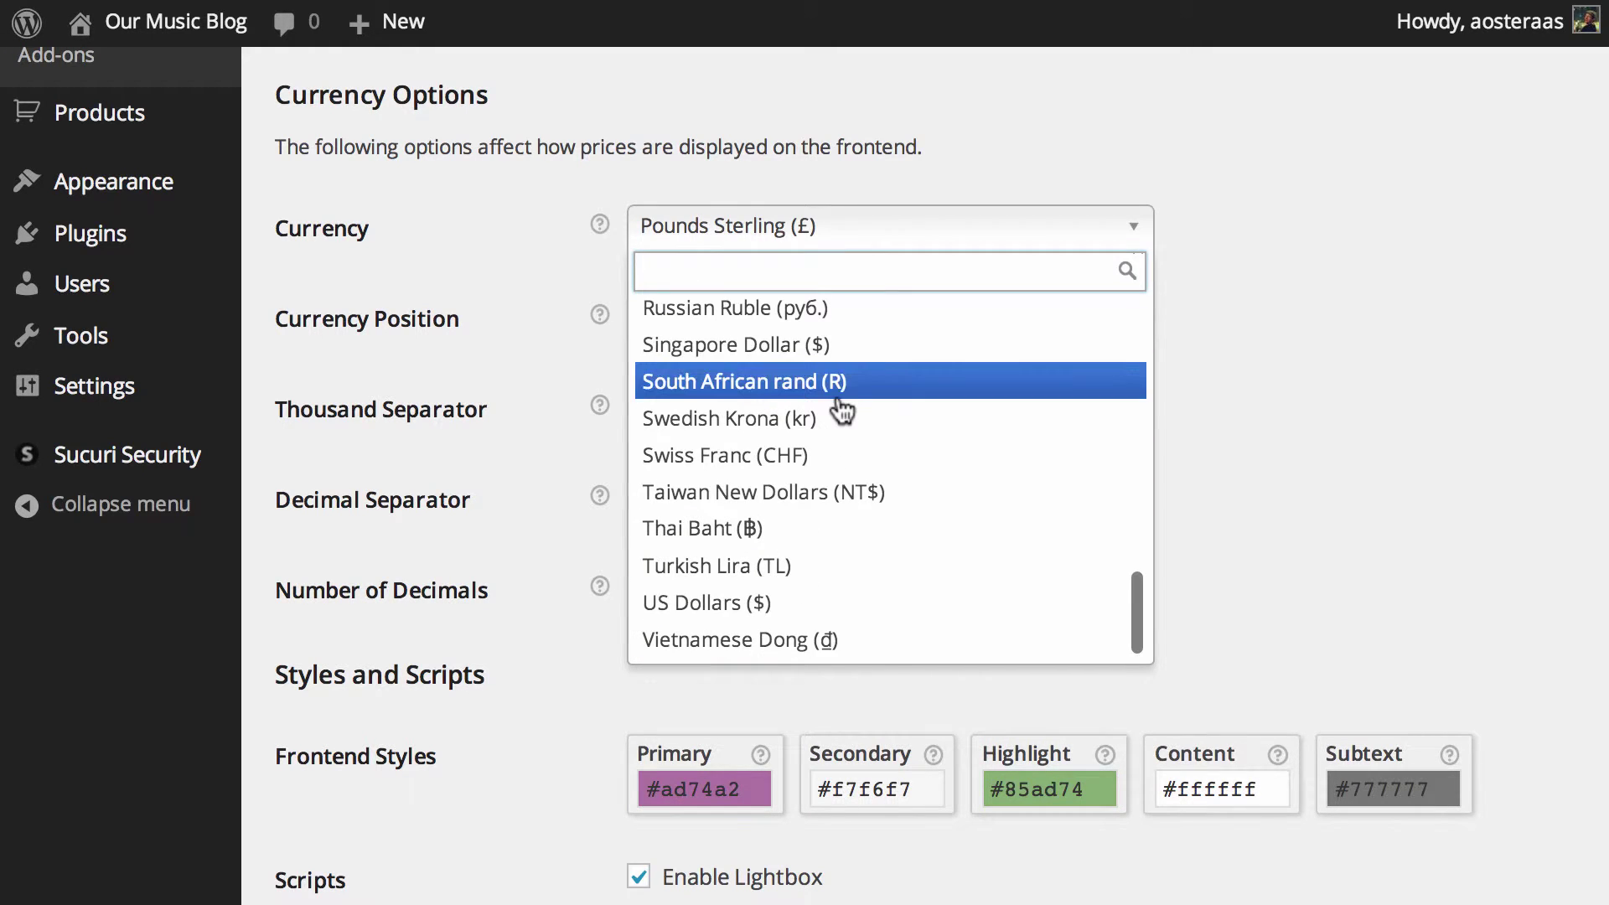
click(824, 628)
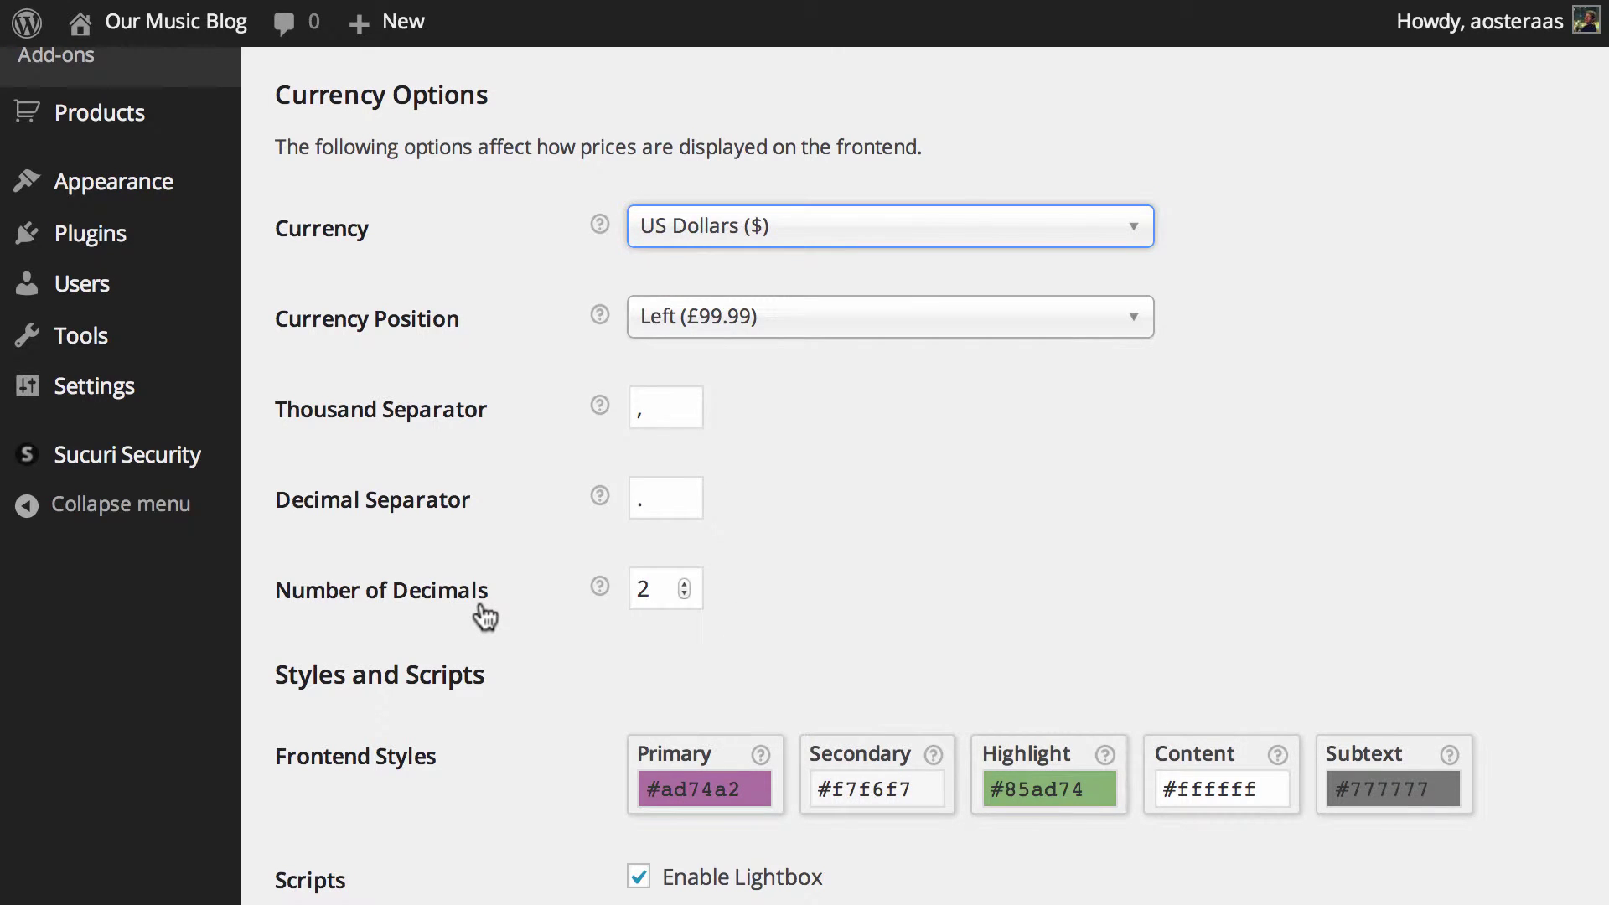
click(1089, 486)
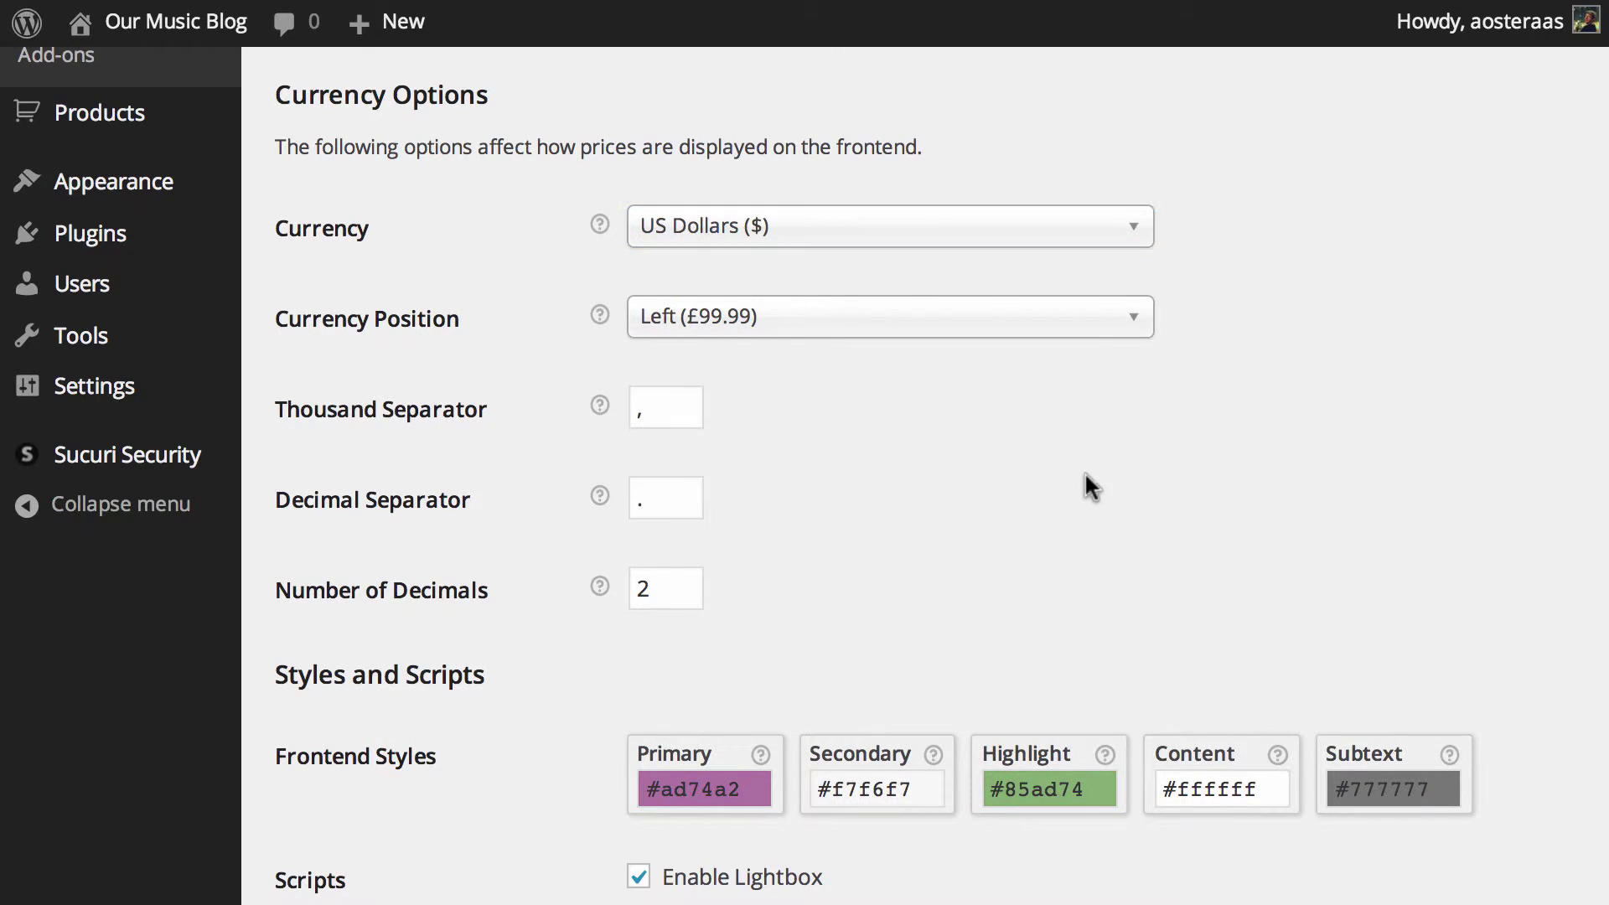
click(693, 329)
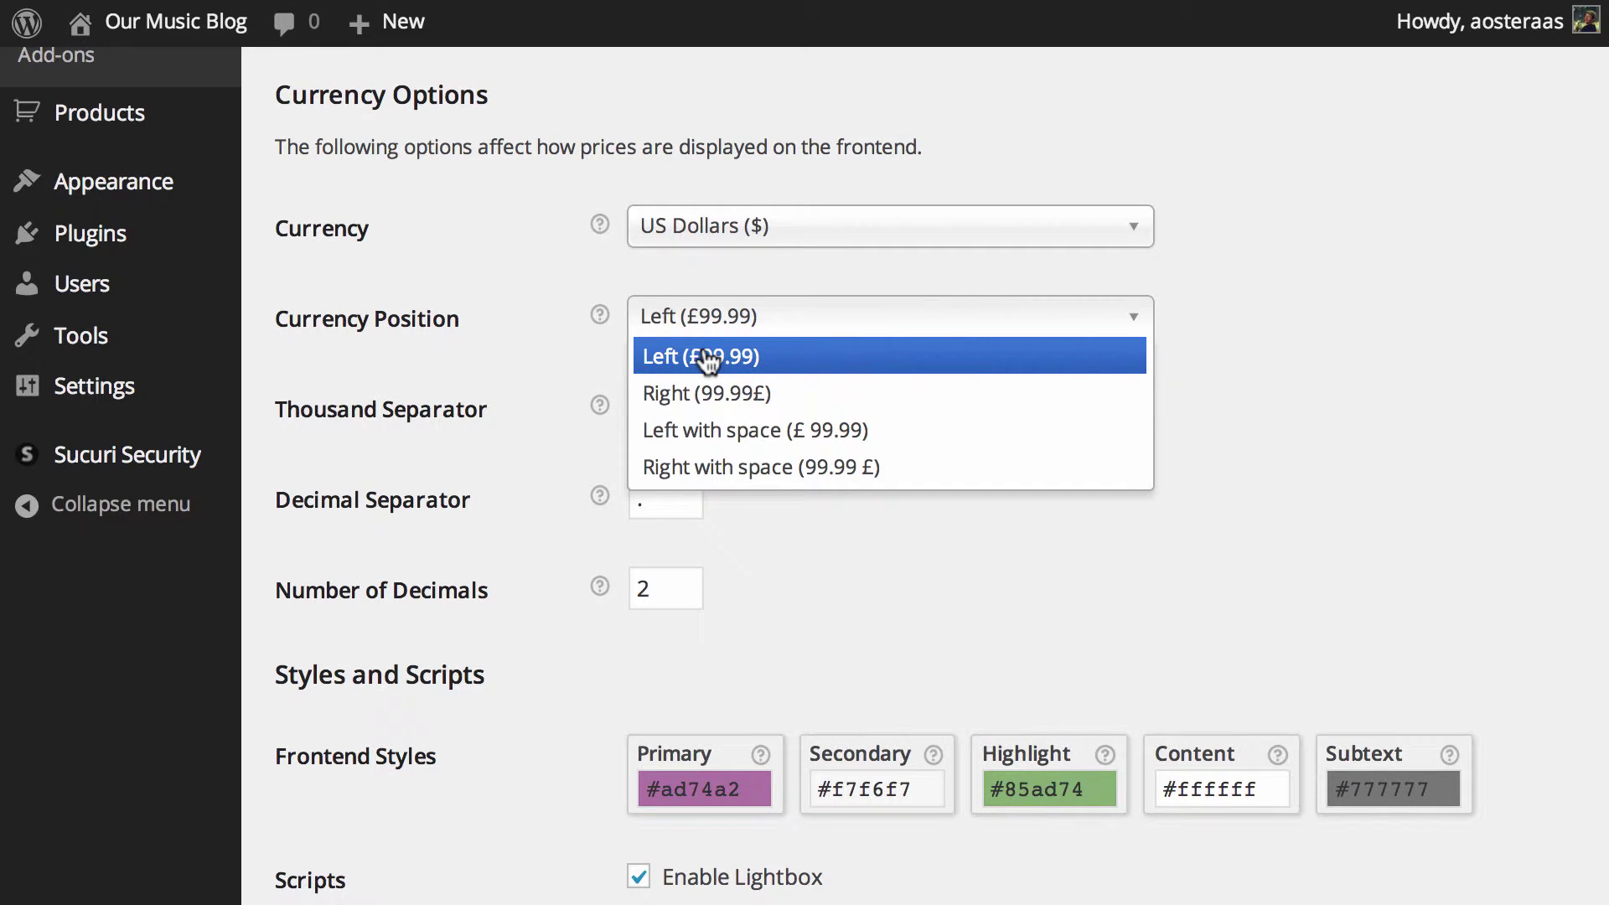
click(909, 431)
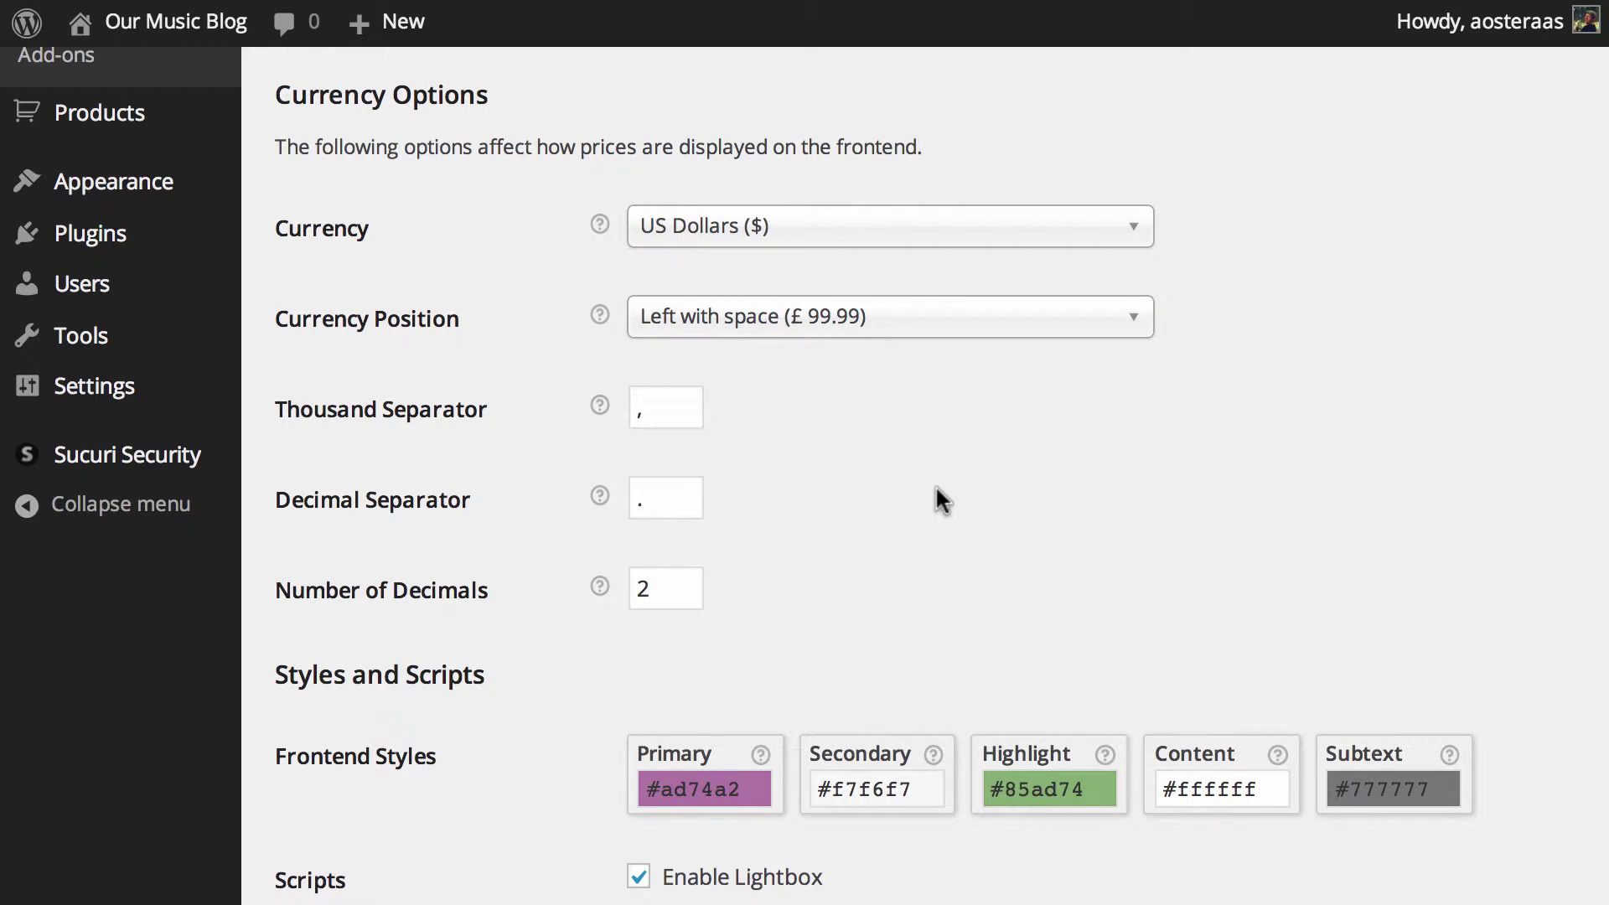
- Replace the decimal separator '.' with ','
scroll(1019, 447, down, 4)
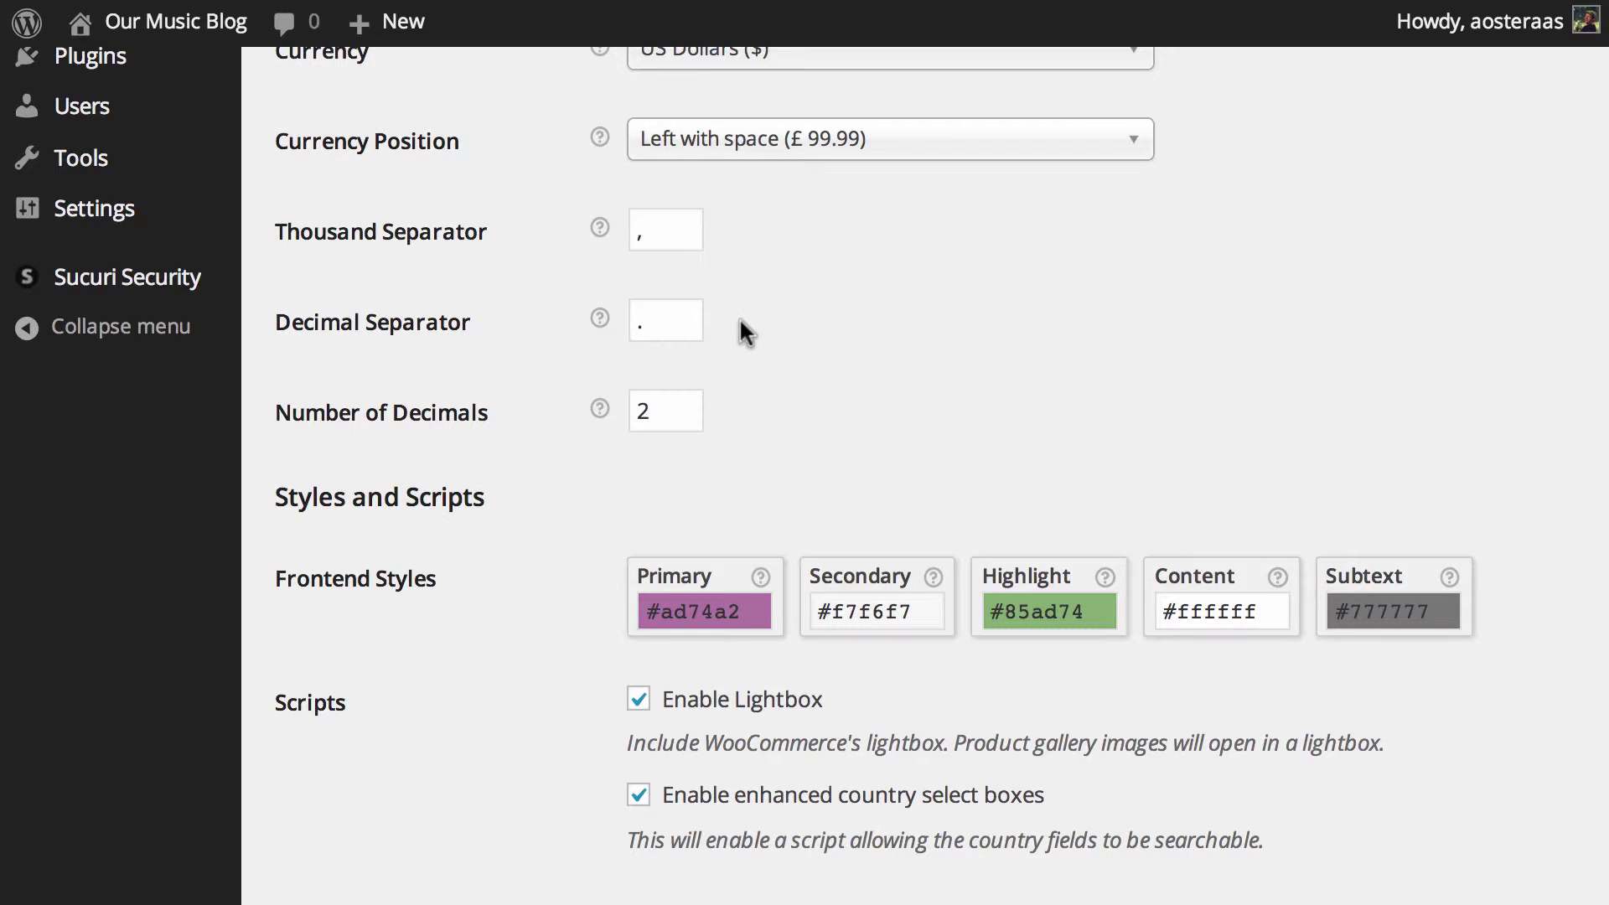
click(675, 319)
scroll(861, 419, up, 5)
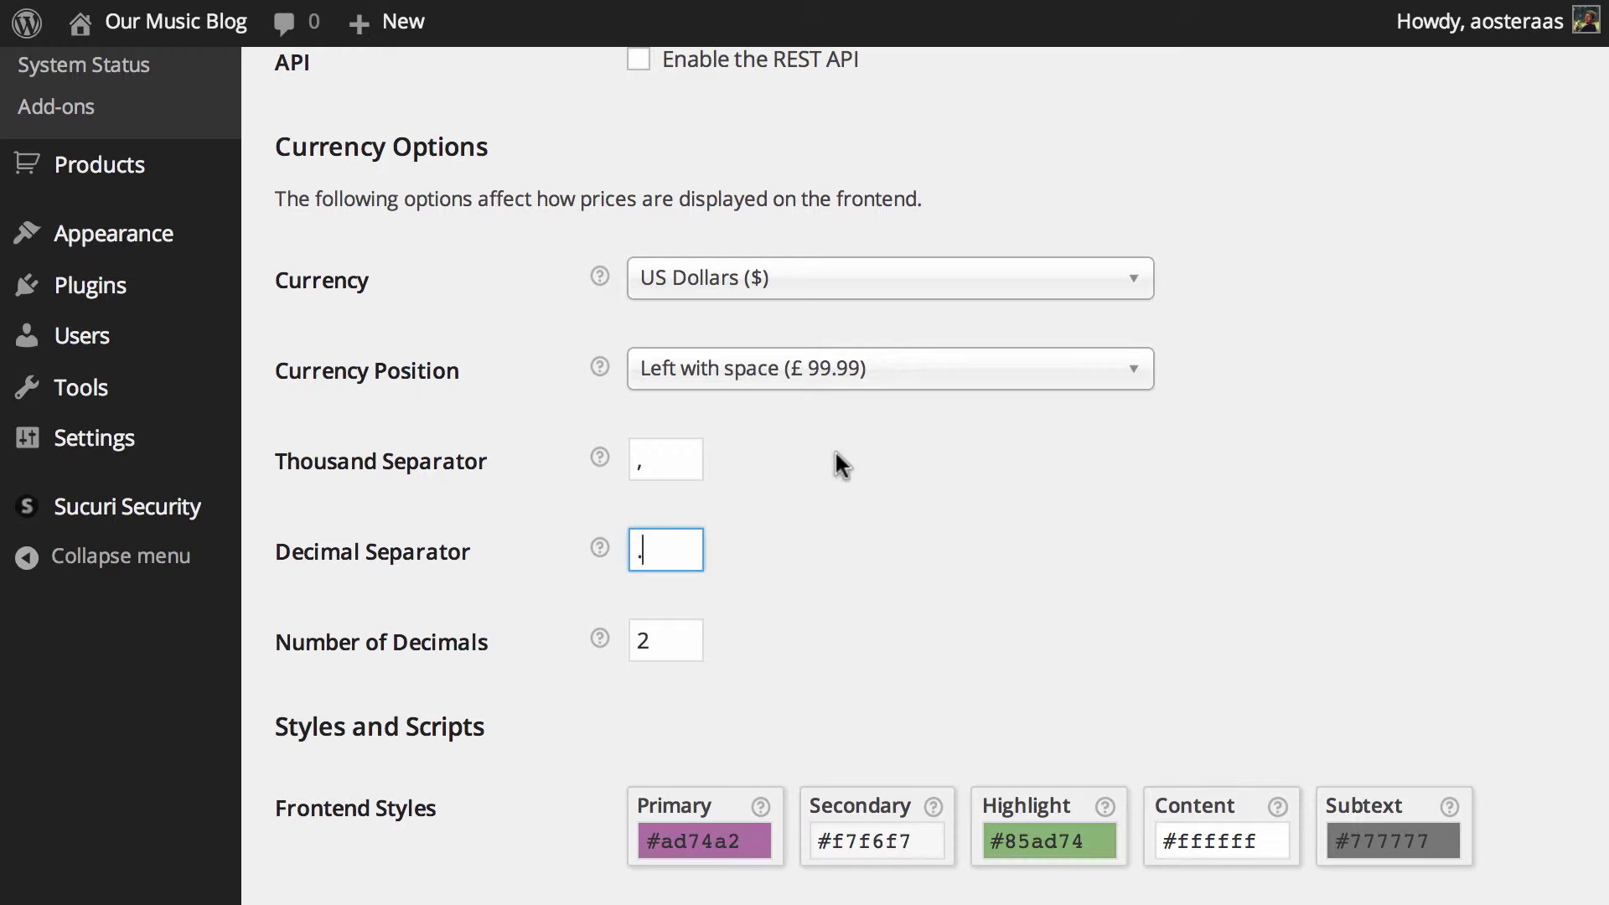
key(BackSpace)
text(,)
click(1092, 454)
- Keep the thousand separator as ',' and the number of decimals at 2
click(644, 455)
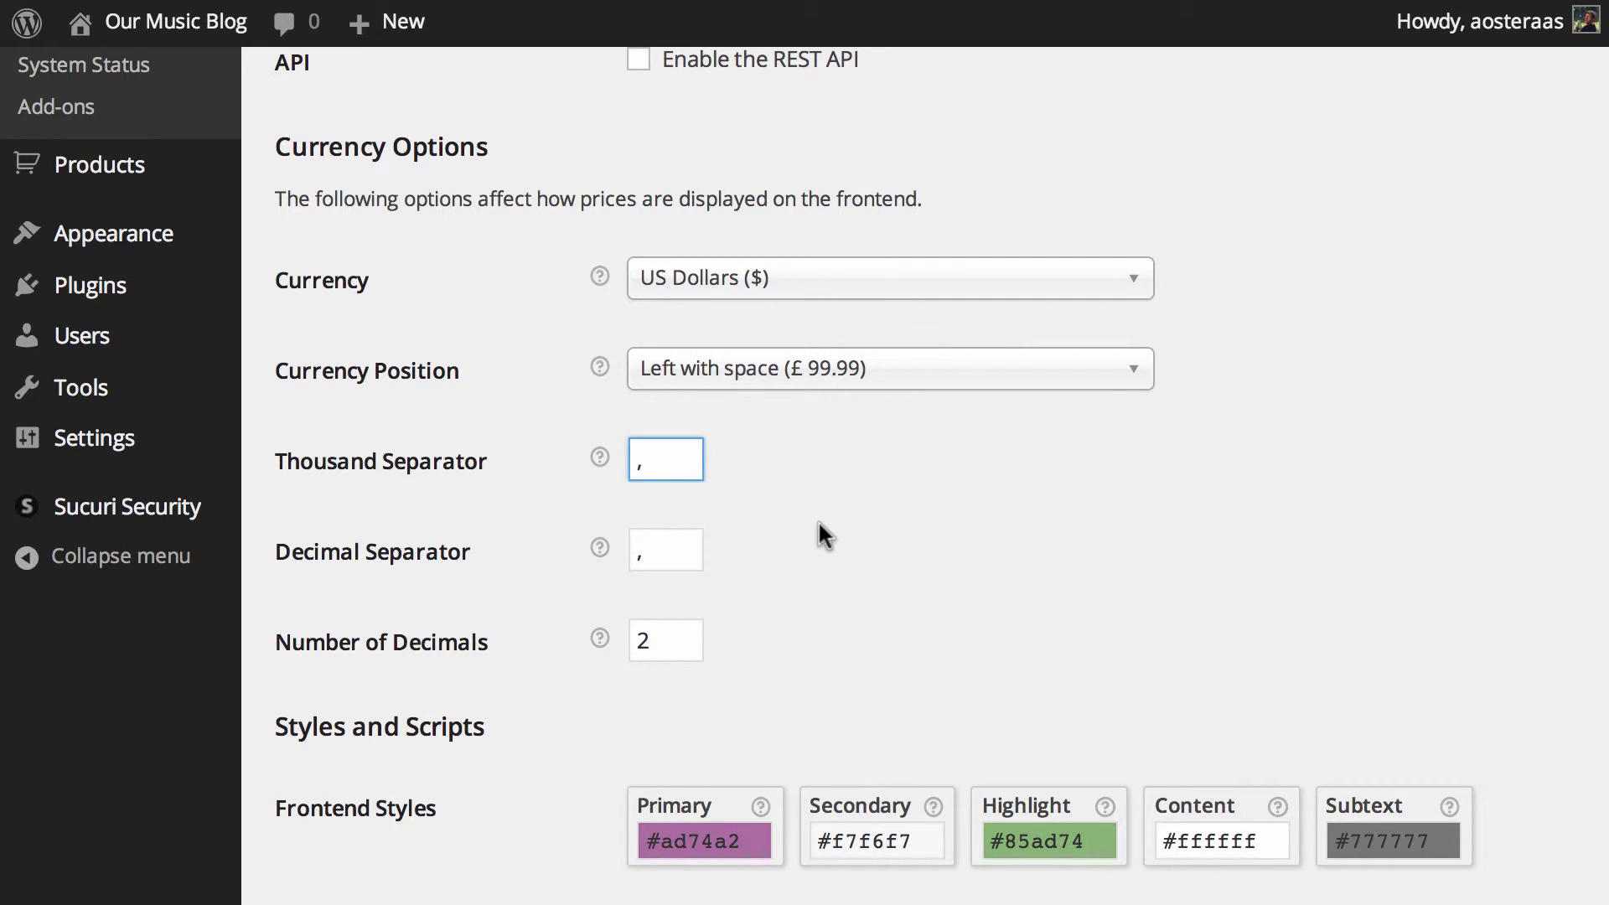
click(817, 521)
scroll(776, 662, down, 2)
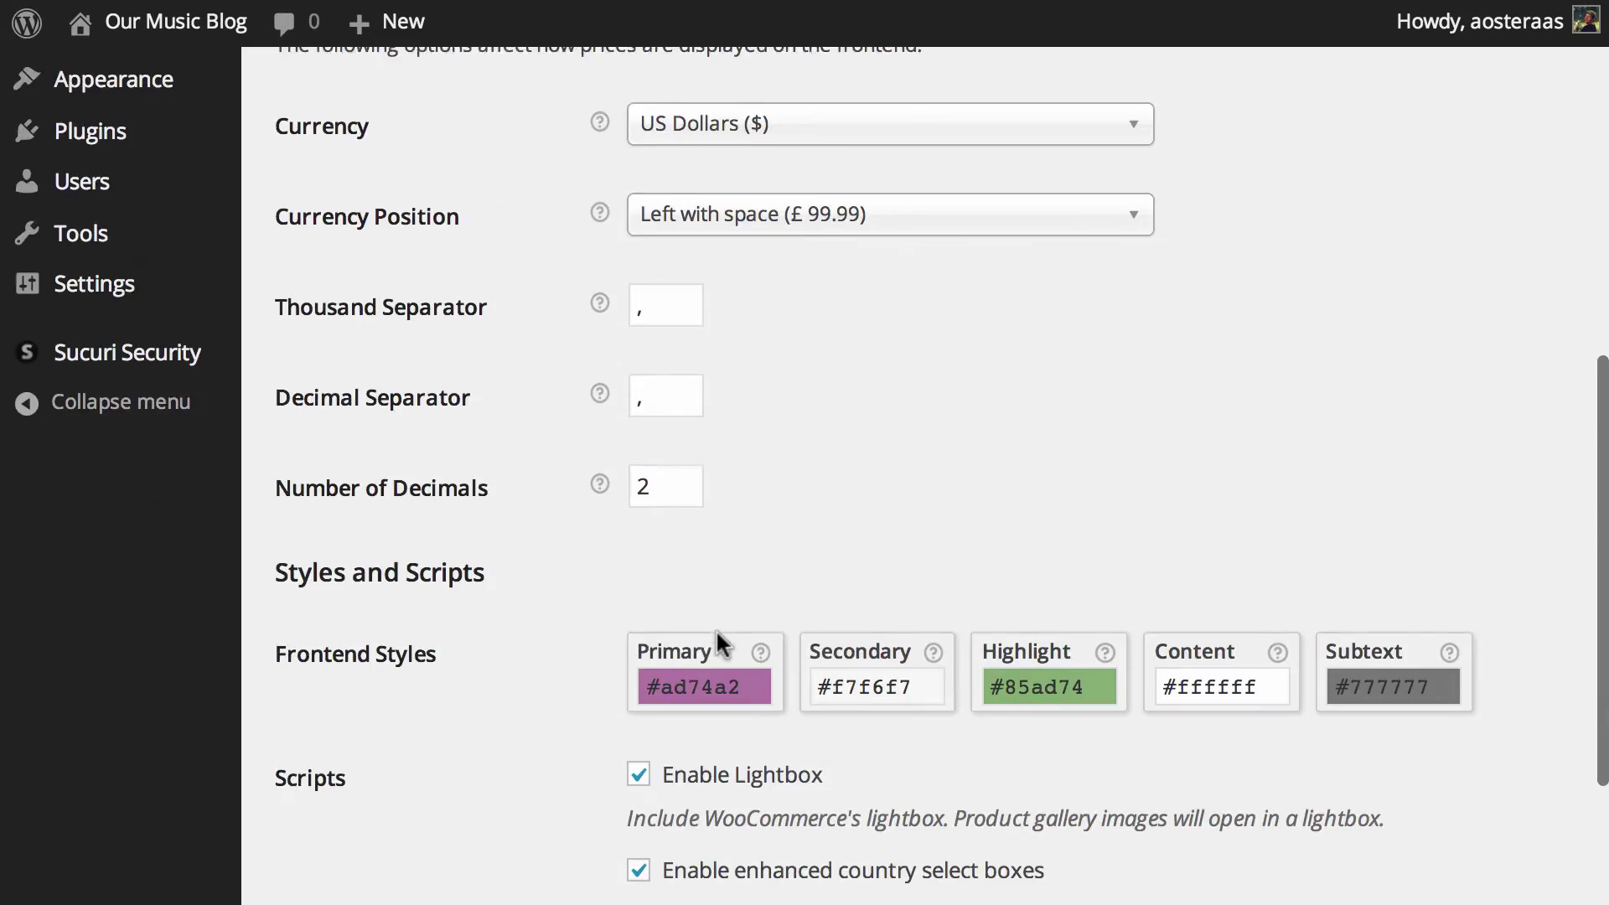
click(674, 485)
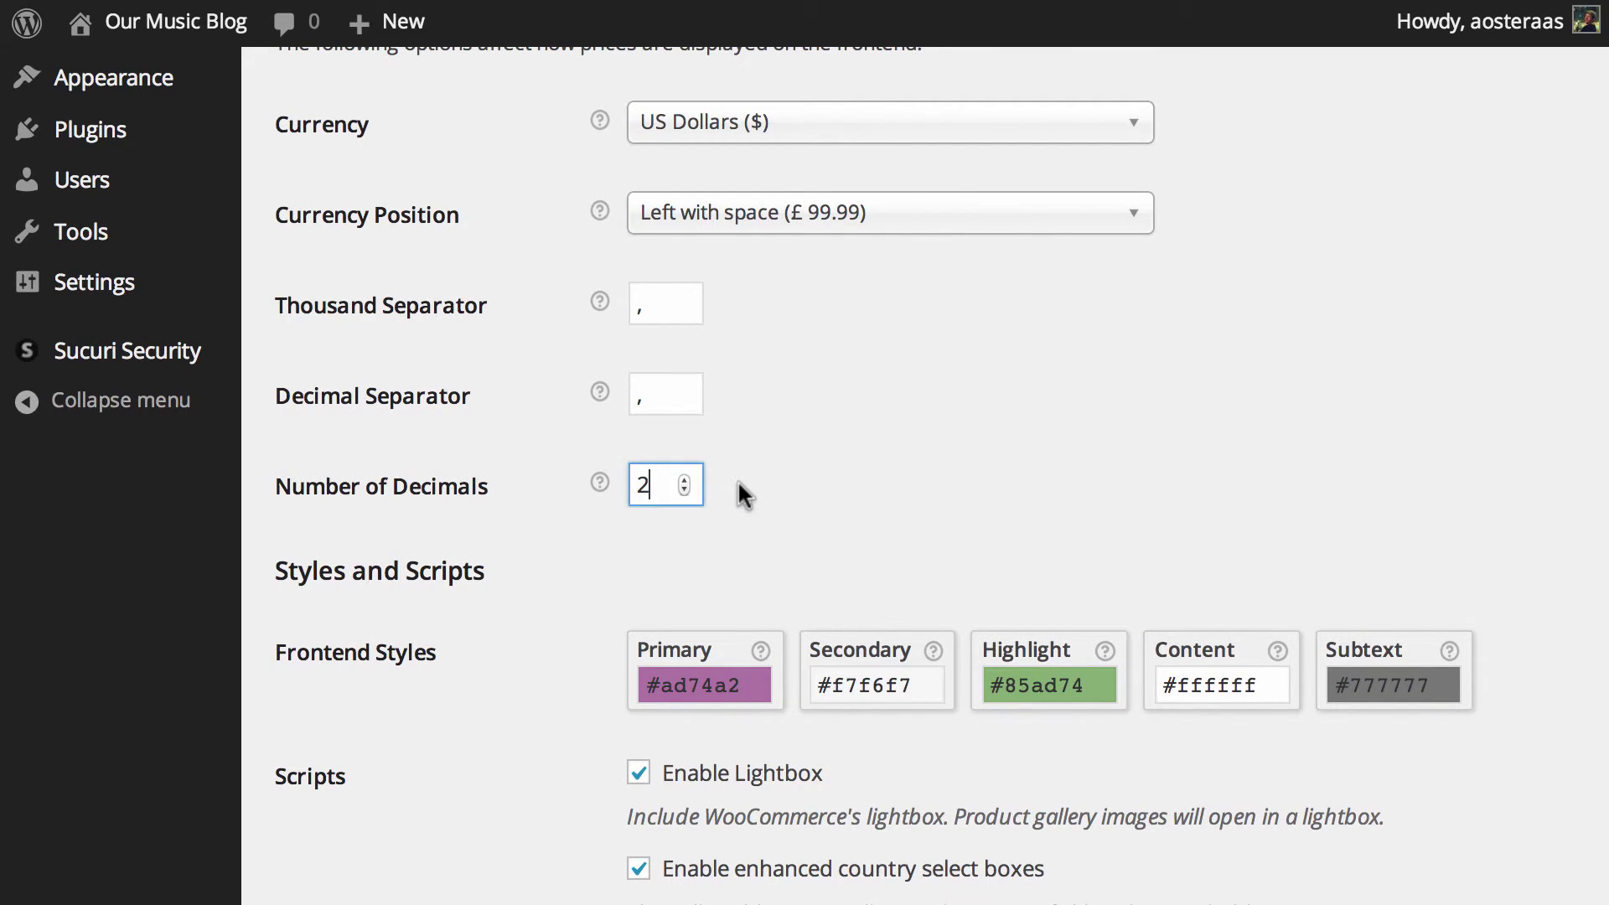
click(544, 580)
scroll(545, 580, down, 3)
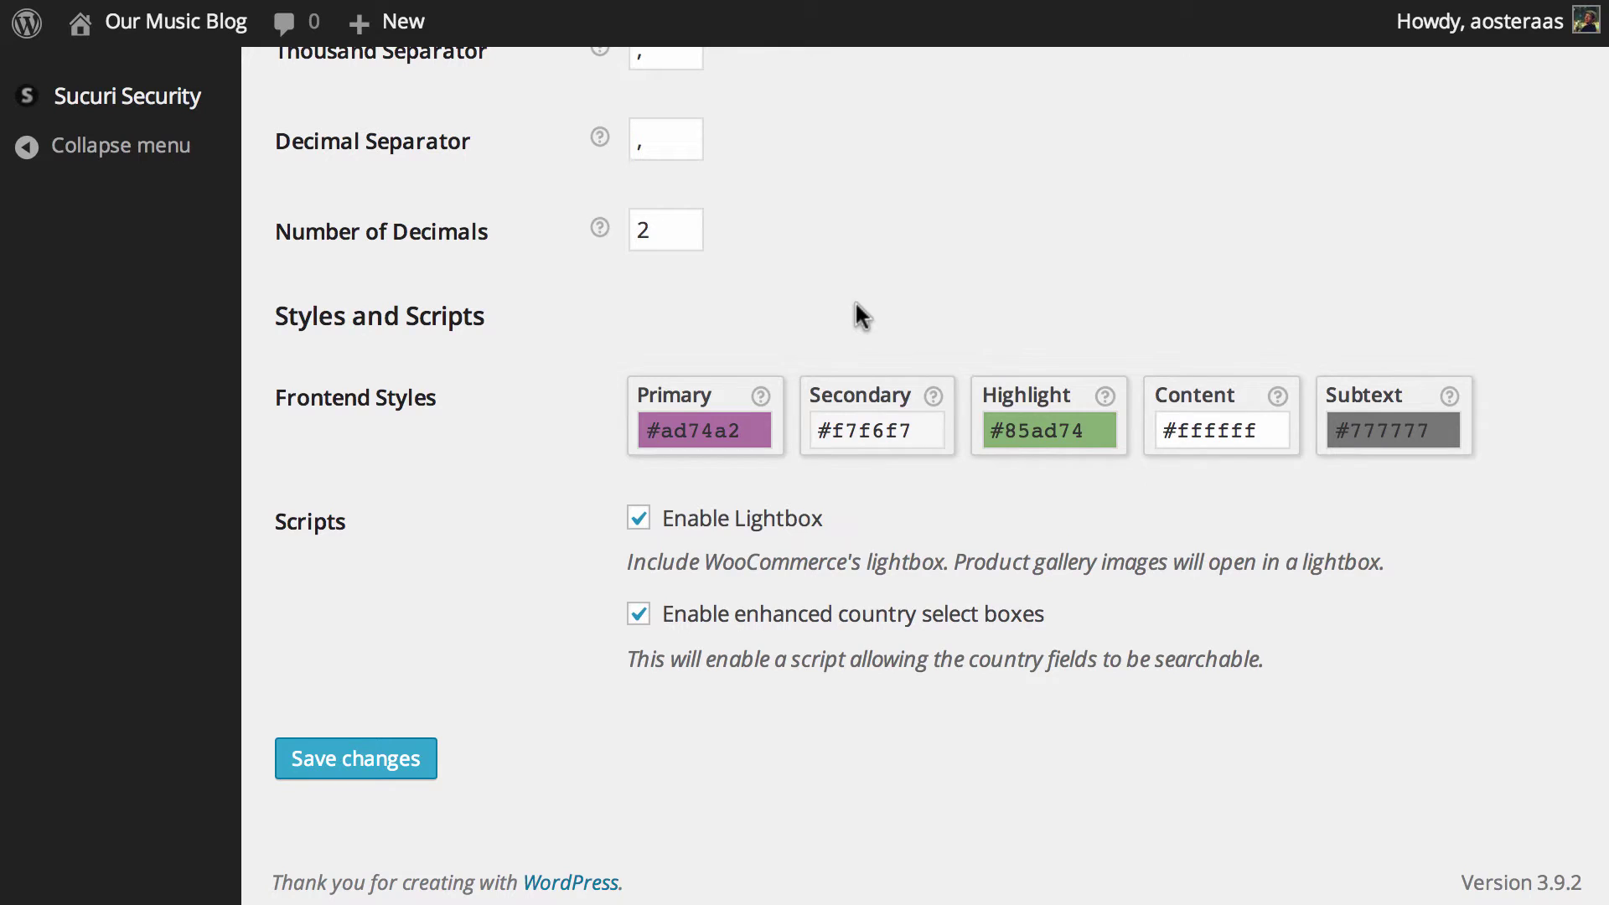
- Pick #e051bf in the Frontend Styles Primary colour picker, replacing the muted mauve
mouse_move(764, 399)
mouse_move(938, 400)
mouse_move(1102, 394)
click(719, 429)
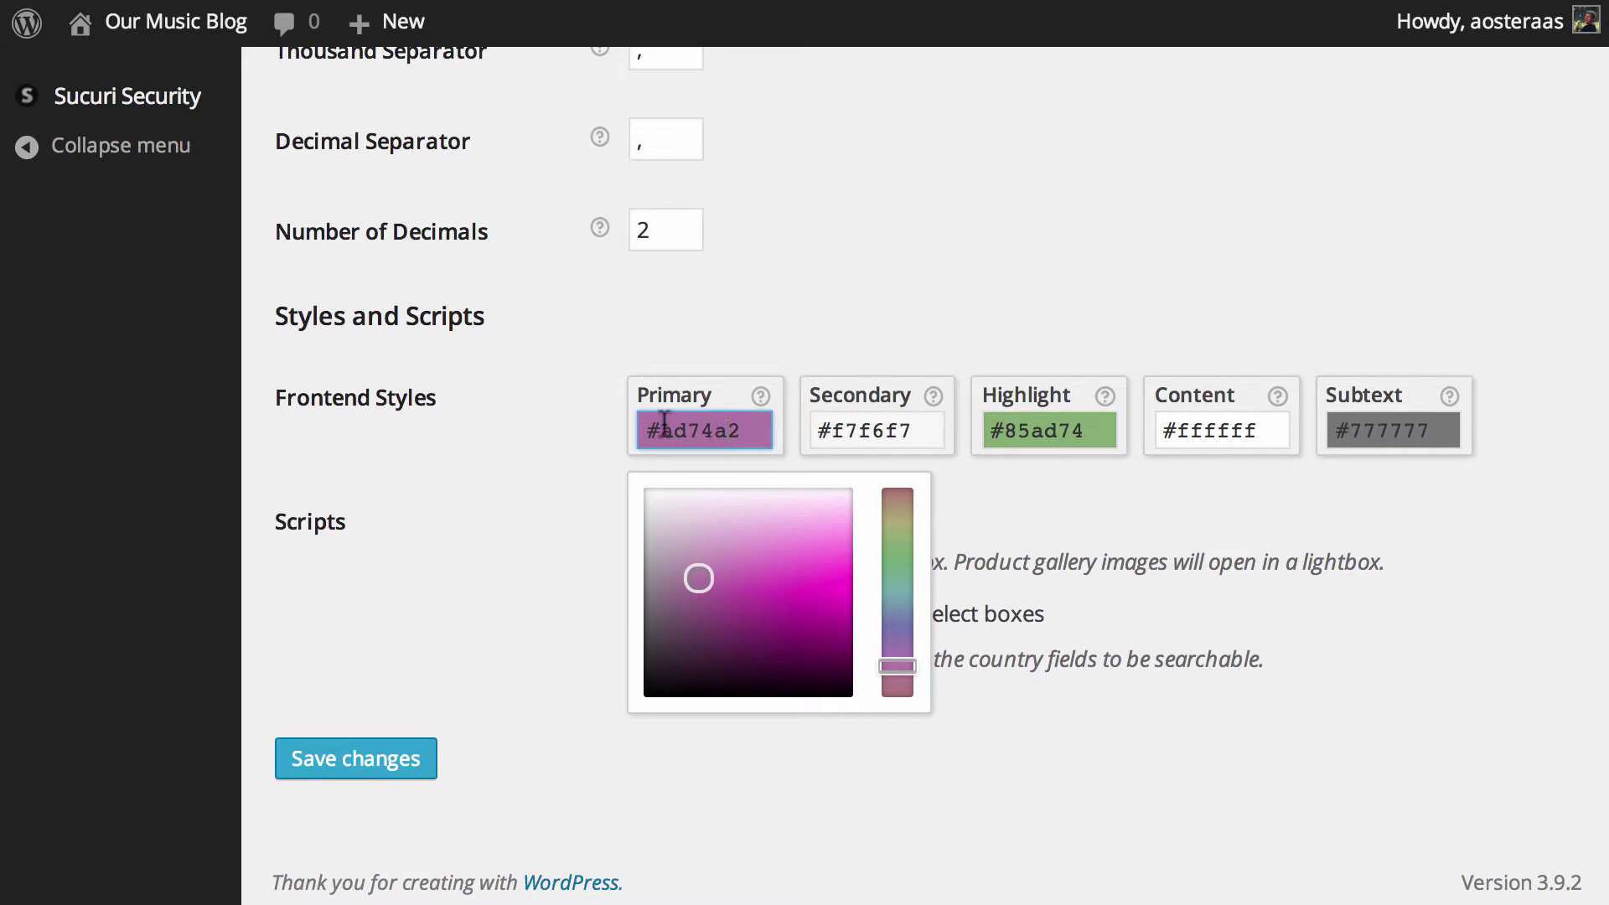
drag(660, 430, 753, 430)
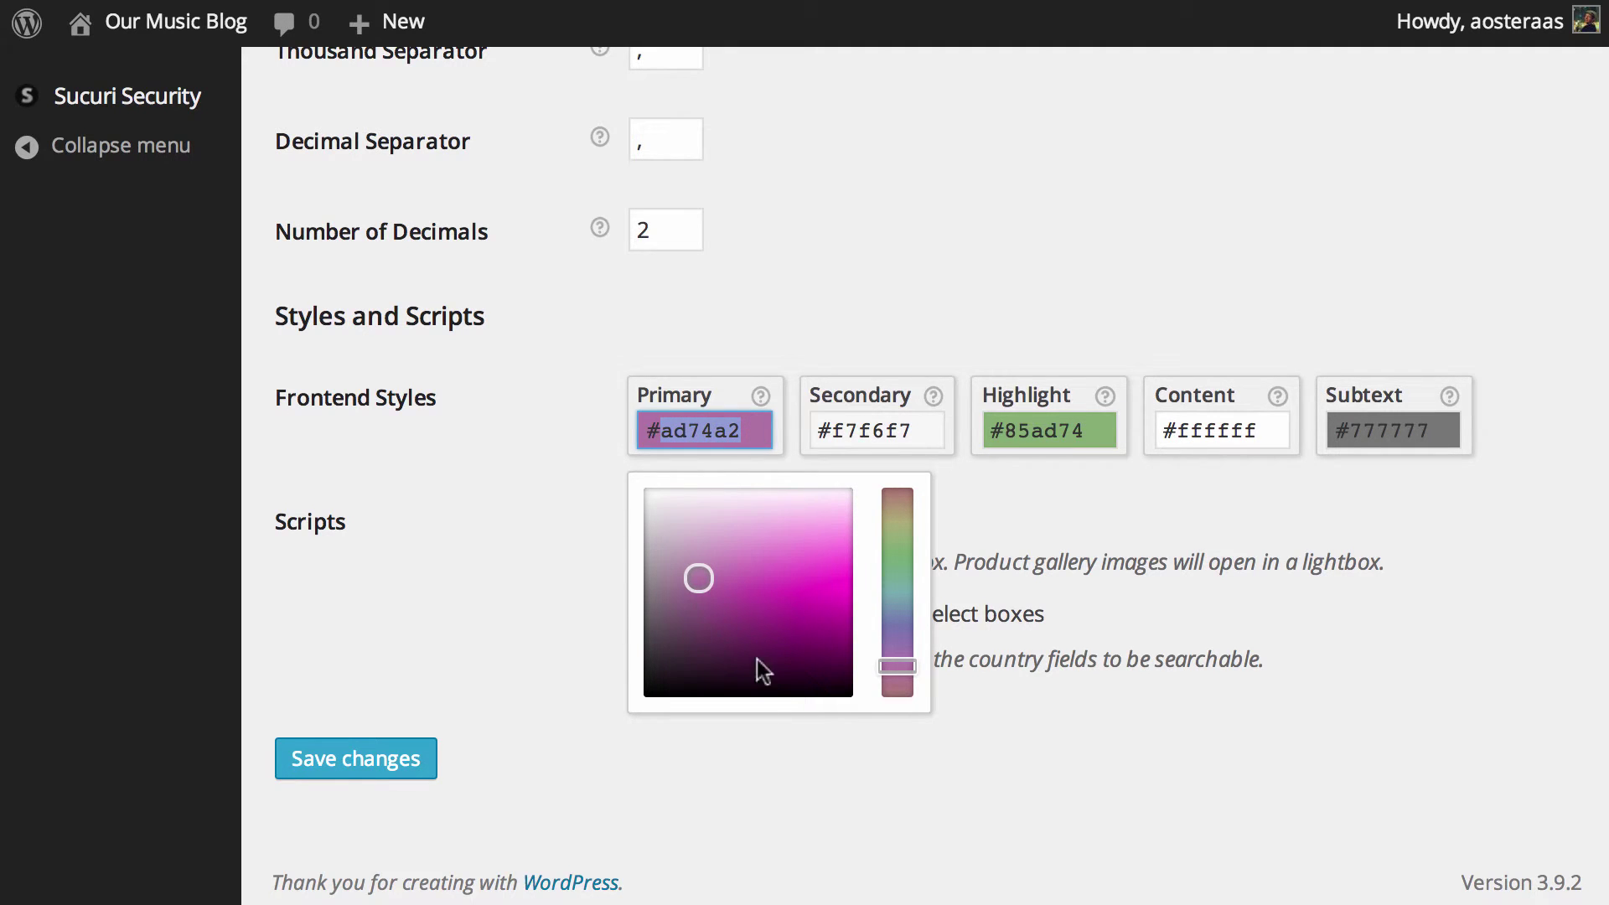
click(780, 579)
mouse_move(785, 580)
mouse_down()
mouse_move(701, 636)
mouse_move(790, 571)
mouse_up()
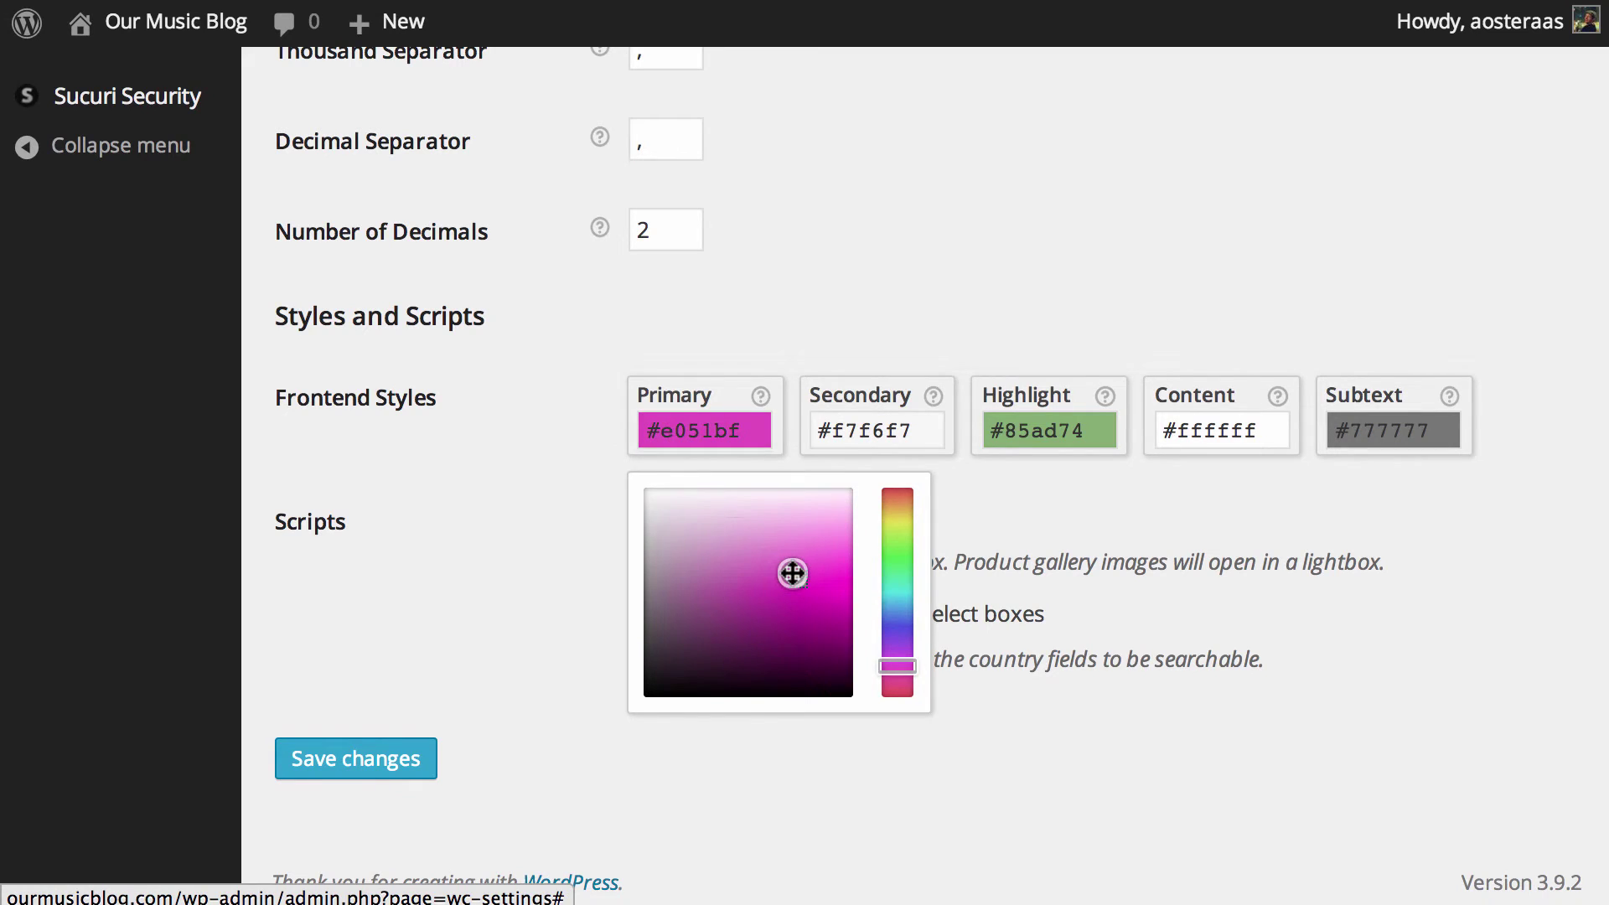
click(478, 500)
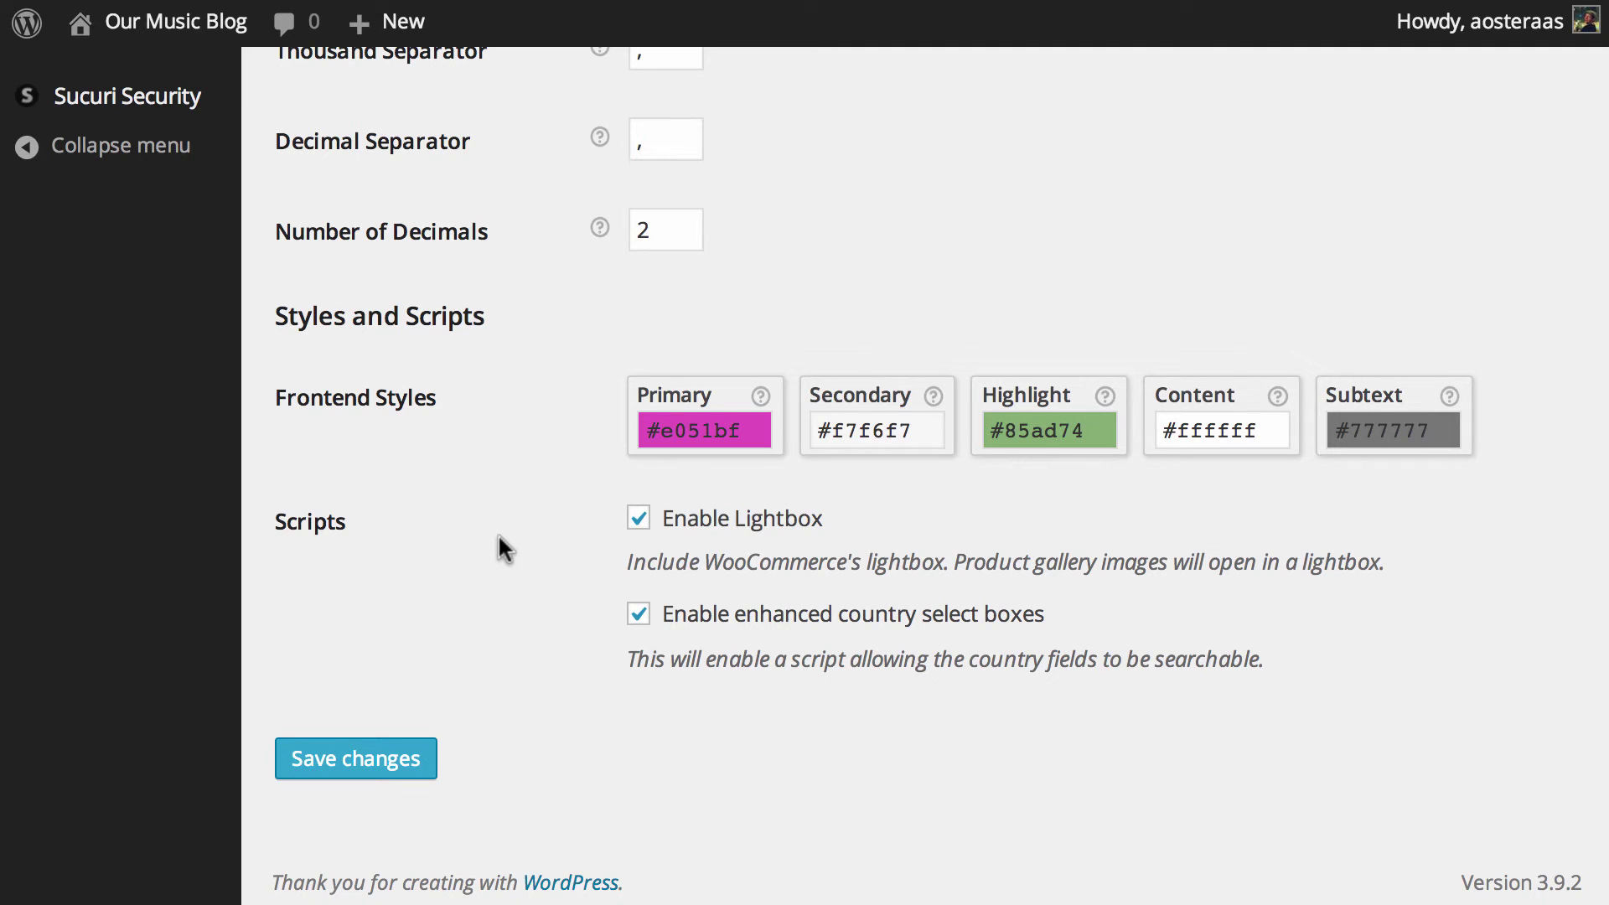
scroll(498, 532, up, 20)
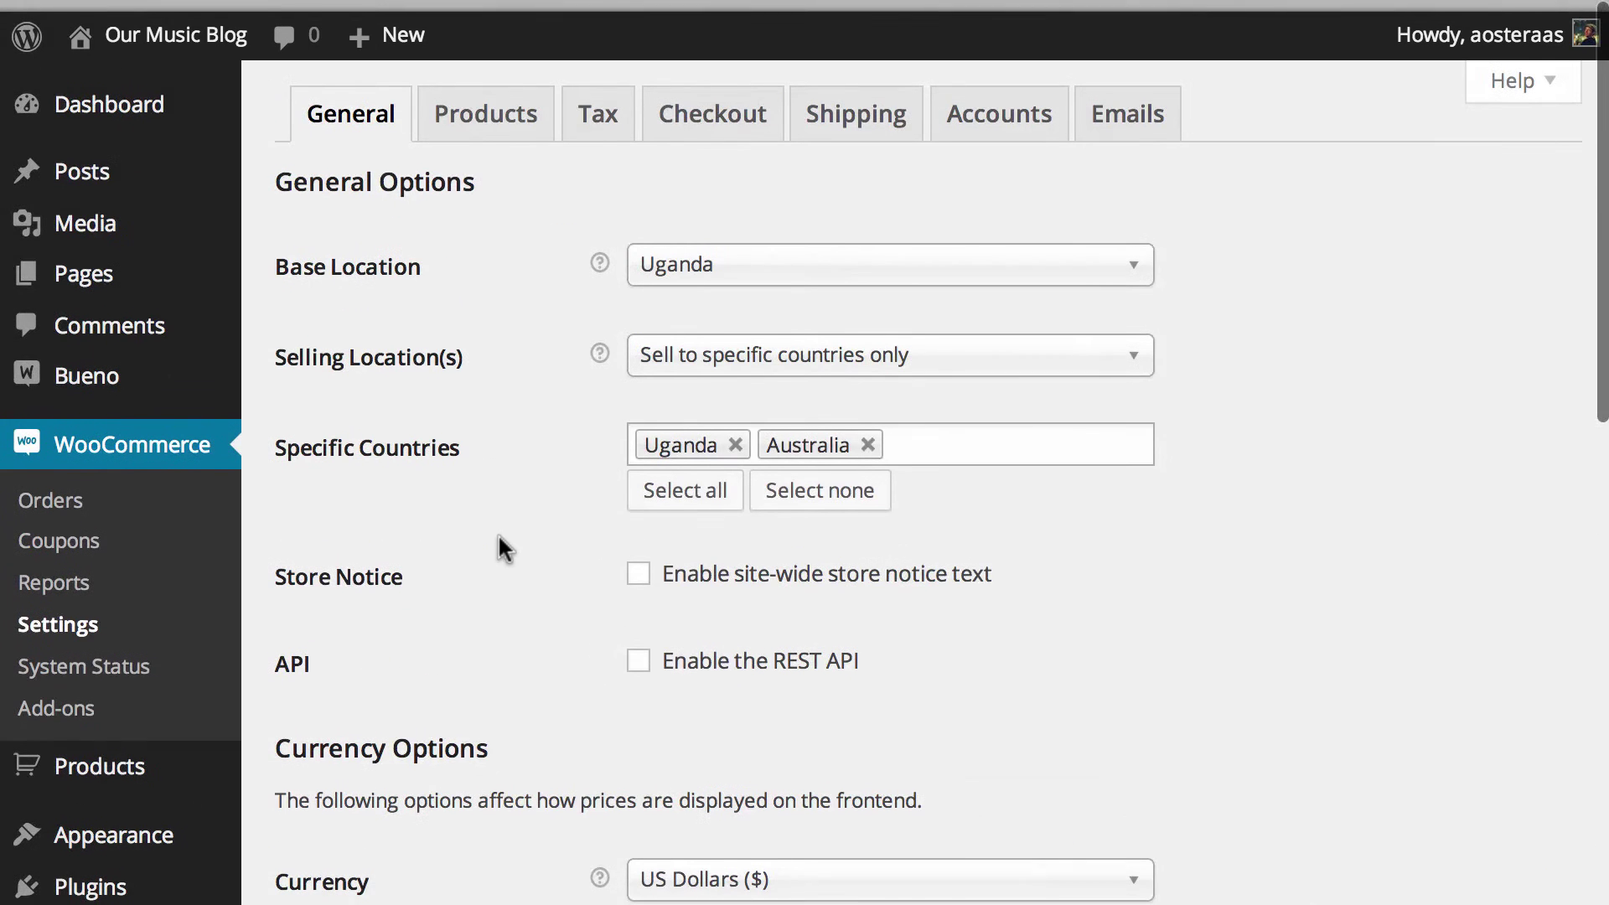
click(750, 352)
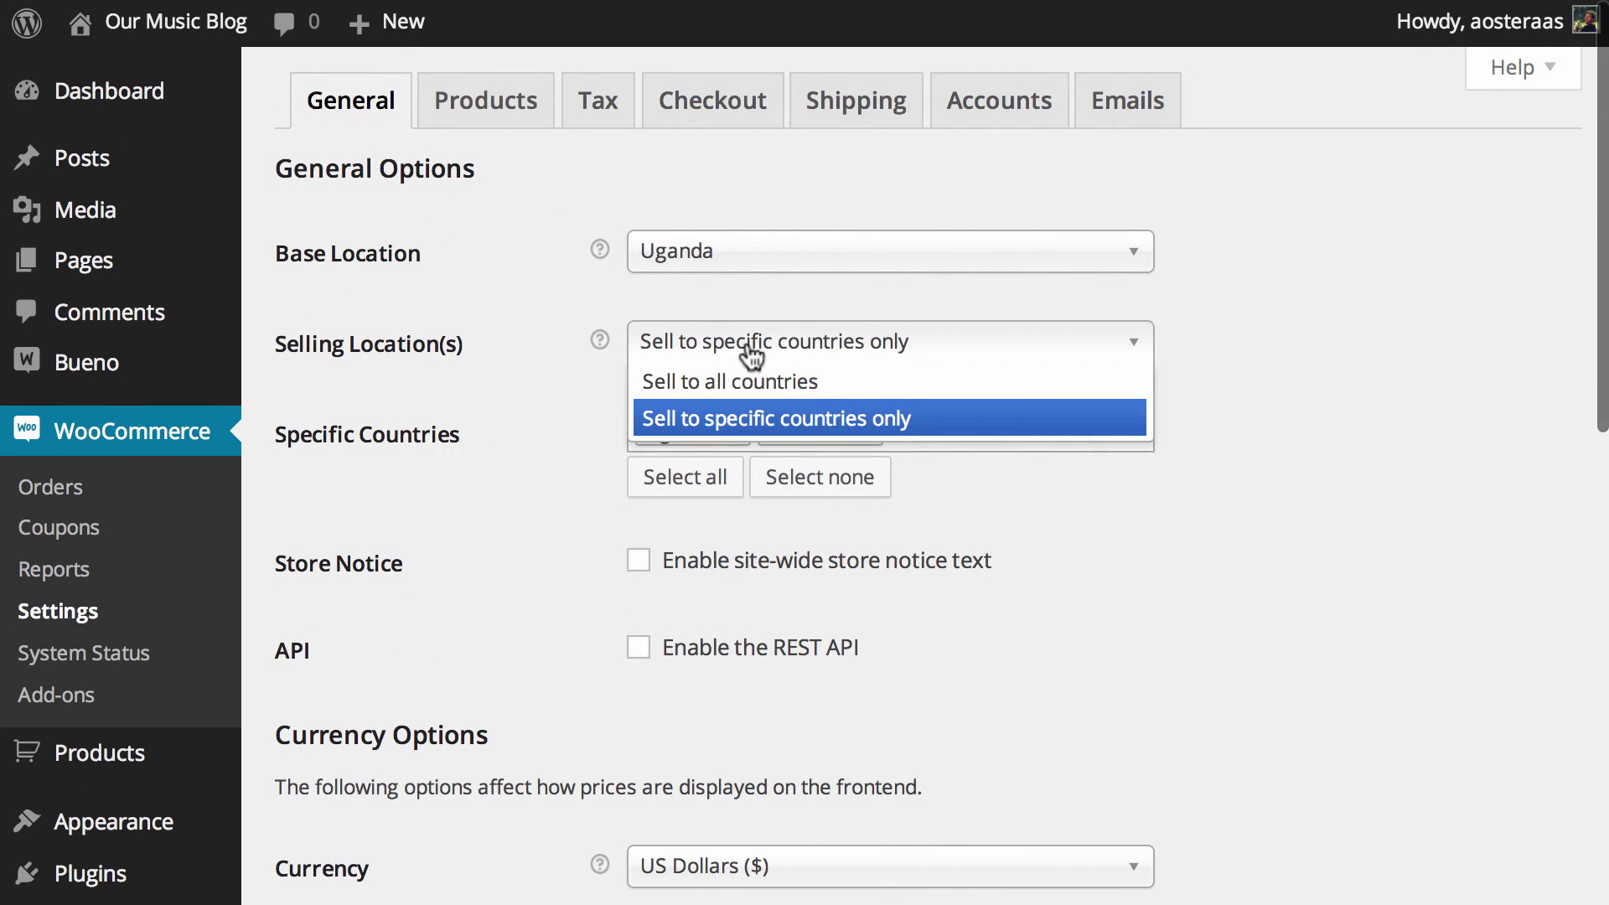
click(743, 265)
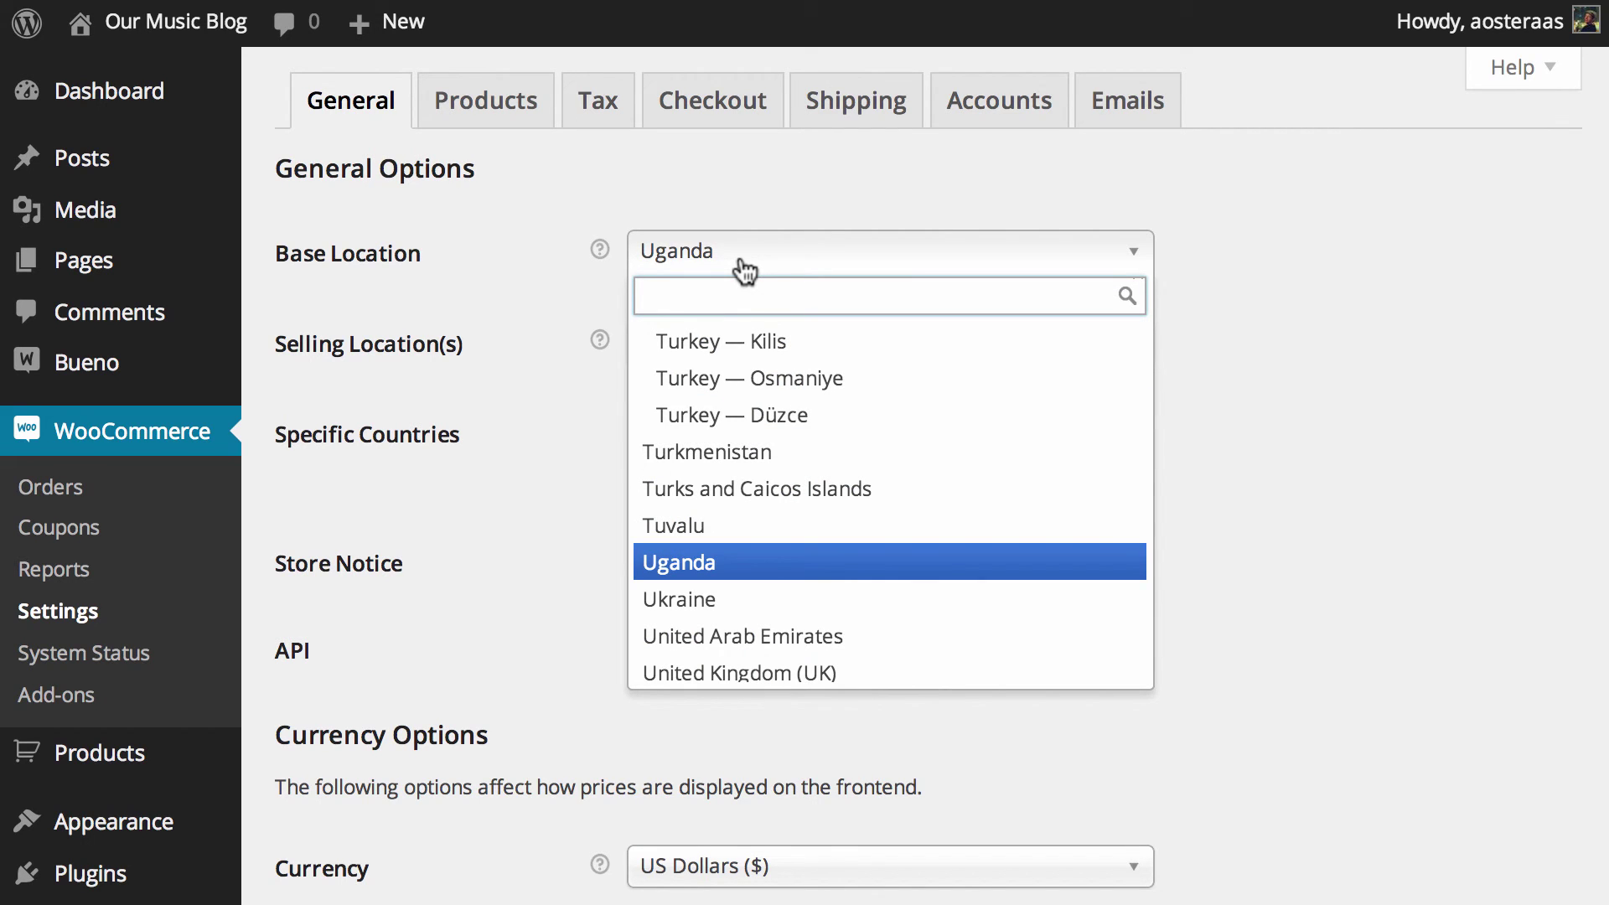
text(asdasd)
key(BackSpace)
key(BackSpace)
key(BackSpace)
key(BackSpace)
key(BackSpace)
key(BackSpace)
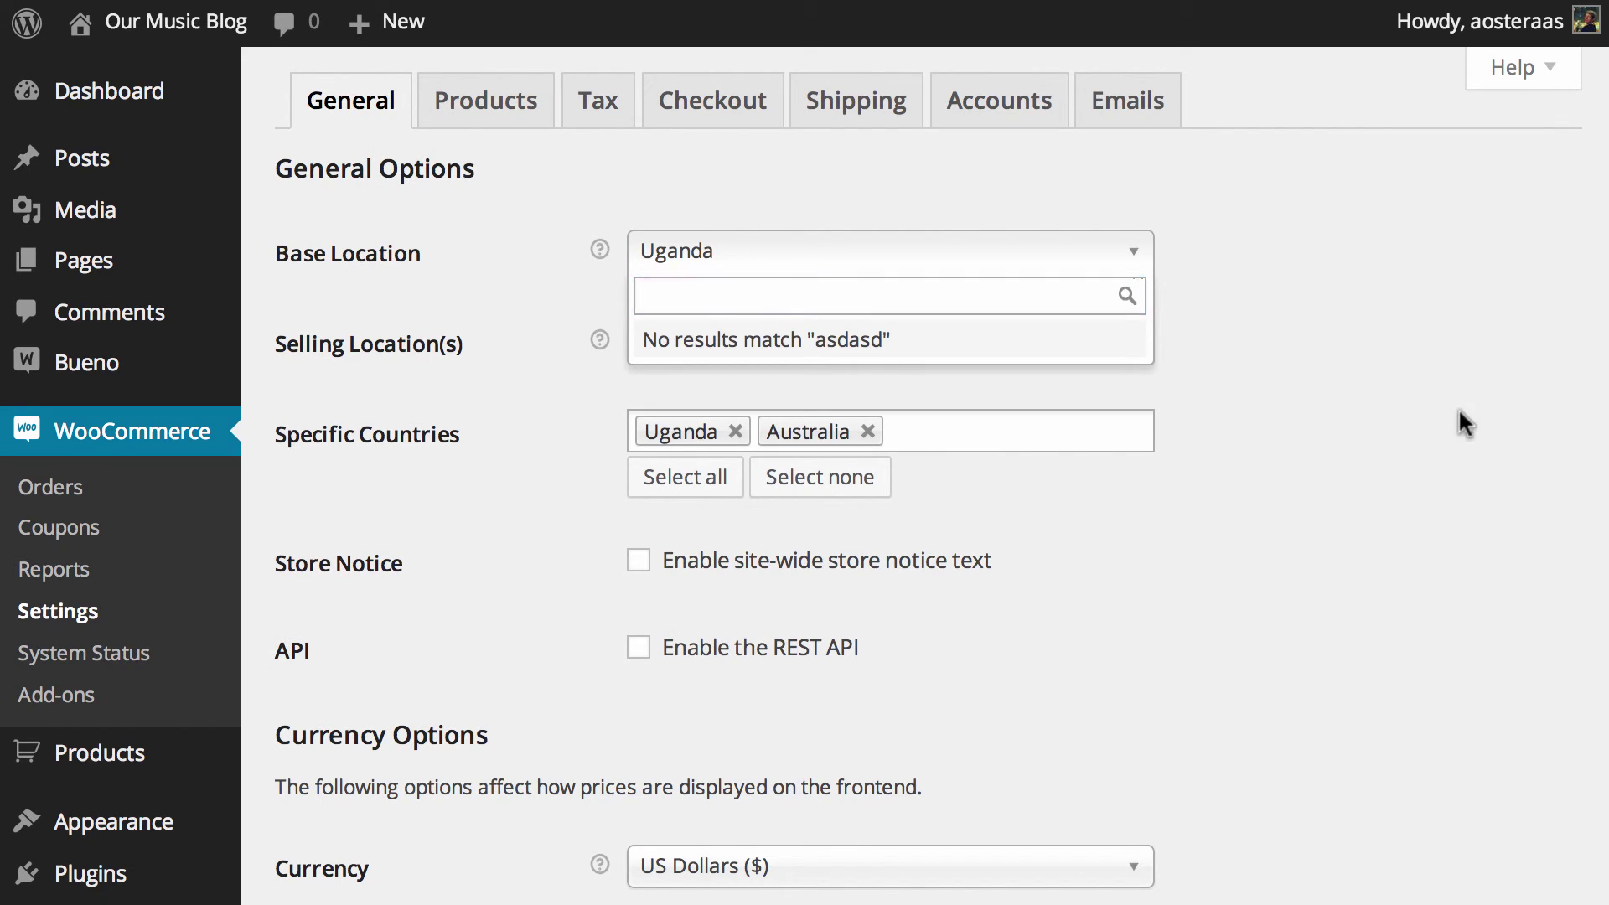
click(1465, 423)
scroll(610, 629, down, 20)
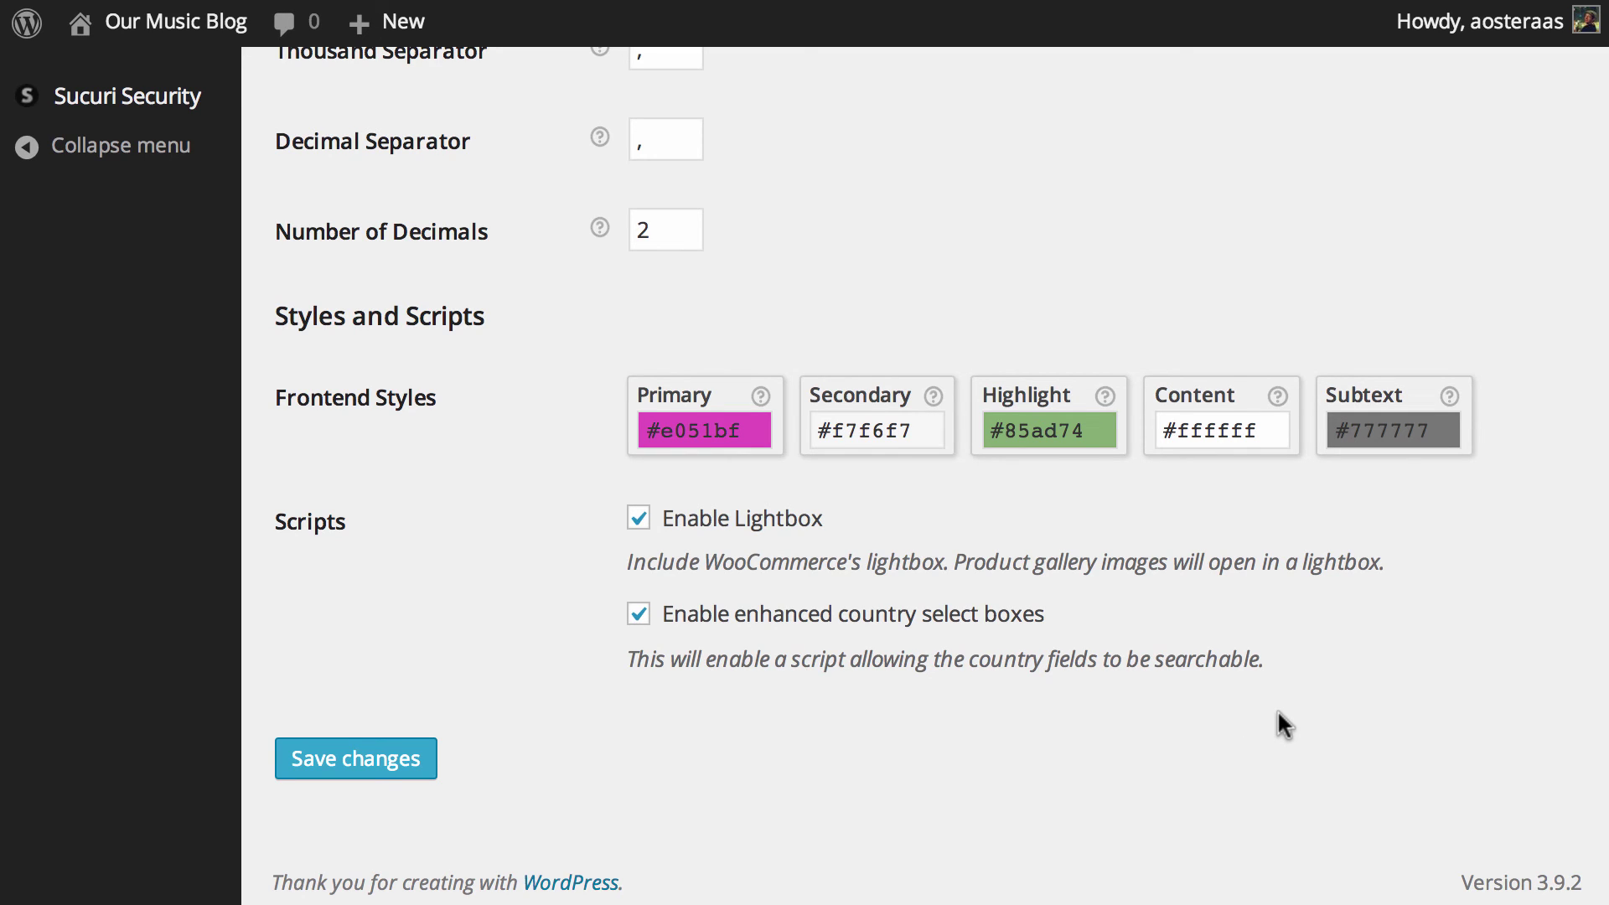
- Save the General tab settings with Save changes
click(415, 765)
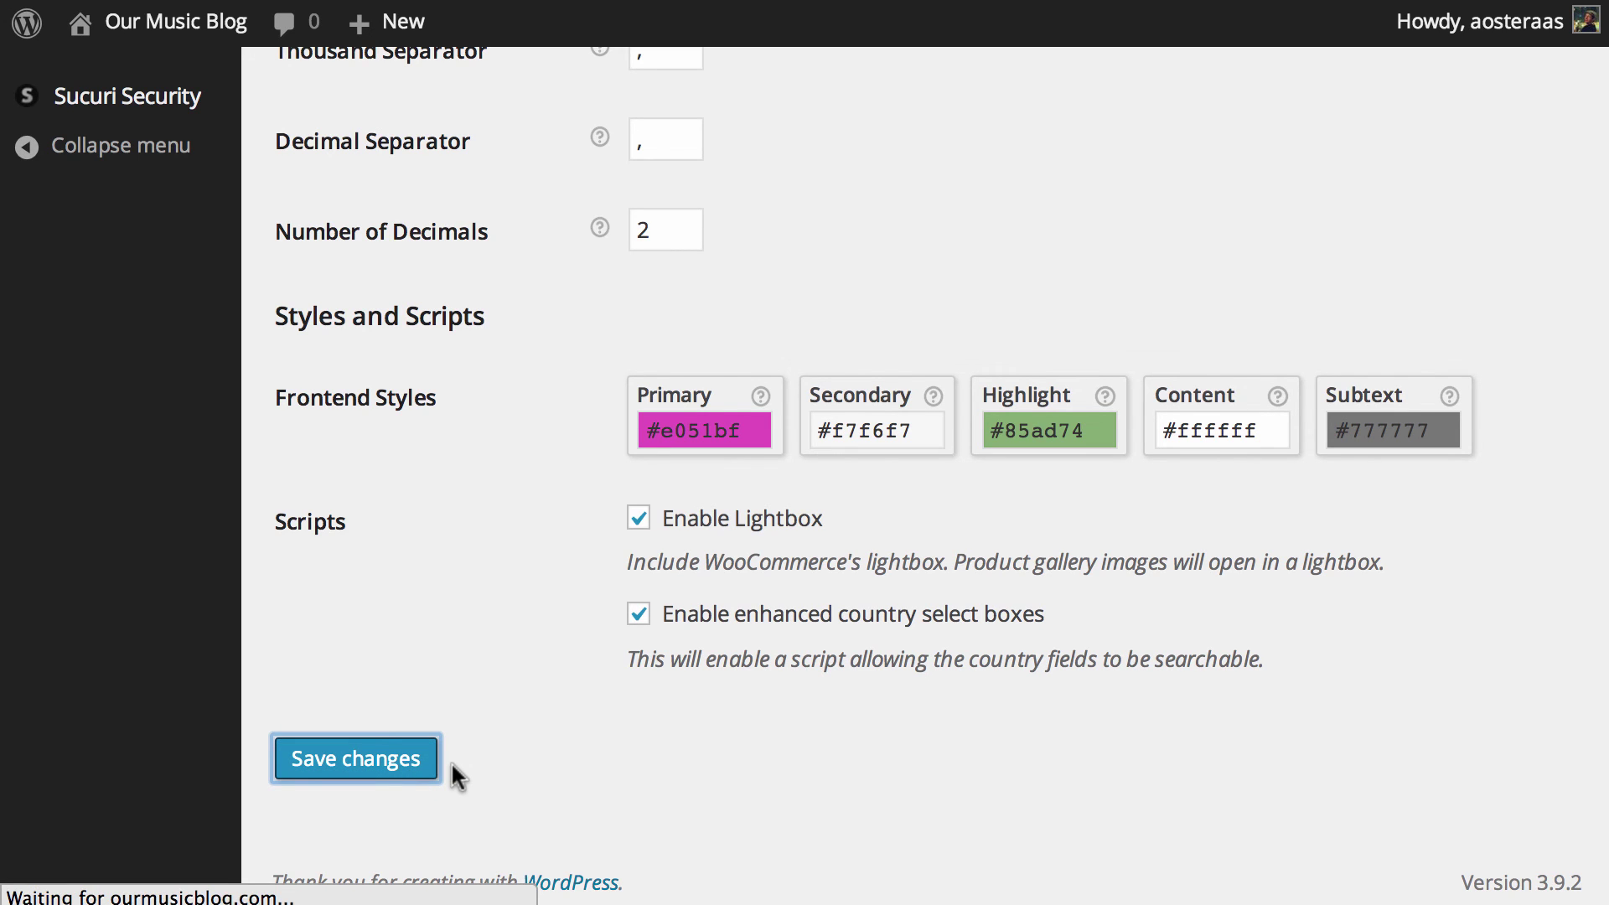